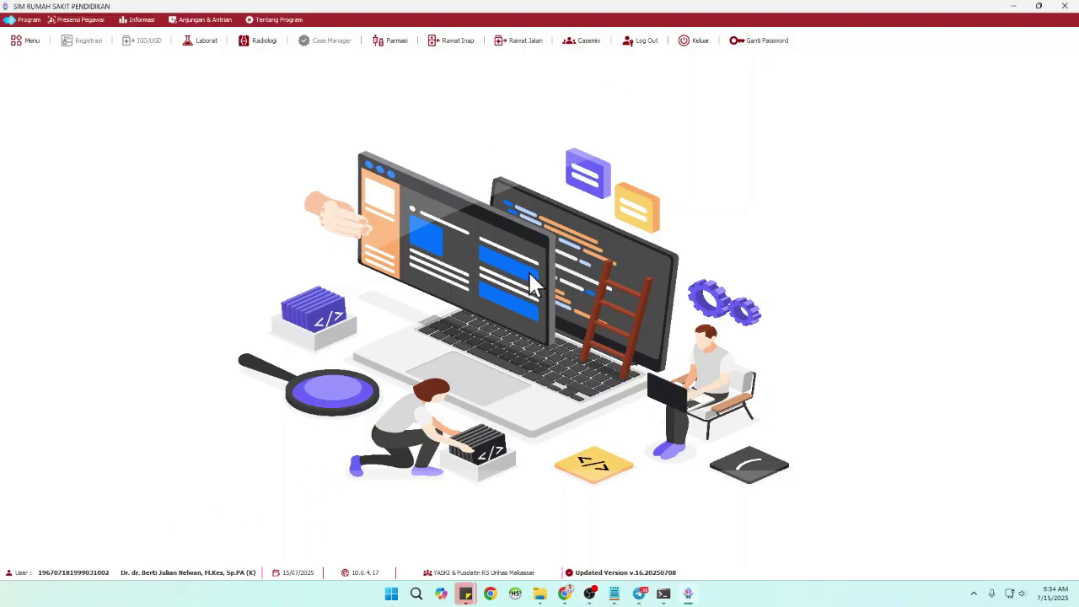
Open the anatomical pathology lab examination data (Periksa Lab PA) and list the records from 01-07-2025 to 15-07-2025.
{"action": "left_click", "coordinate": [206, 41]}
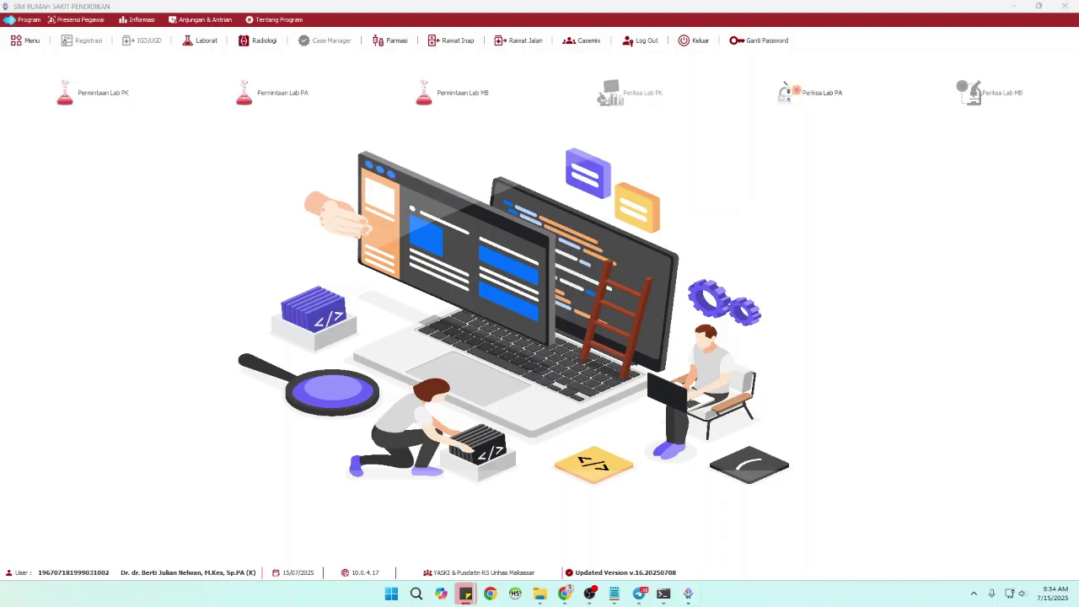
{"action": "left_click", "coordinate": [830, 112]}
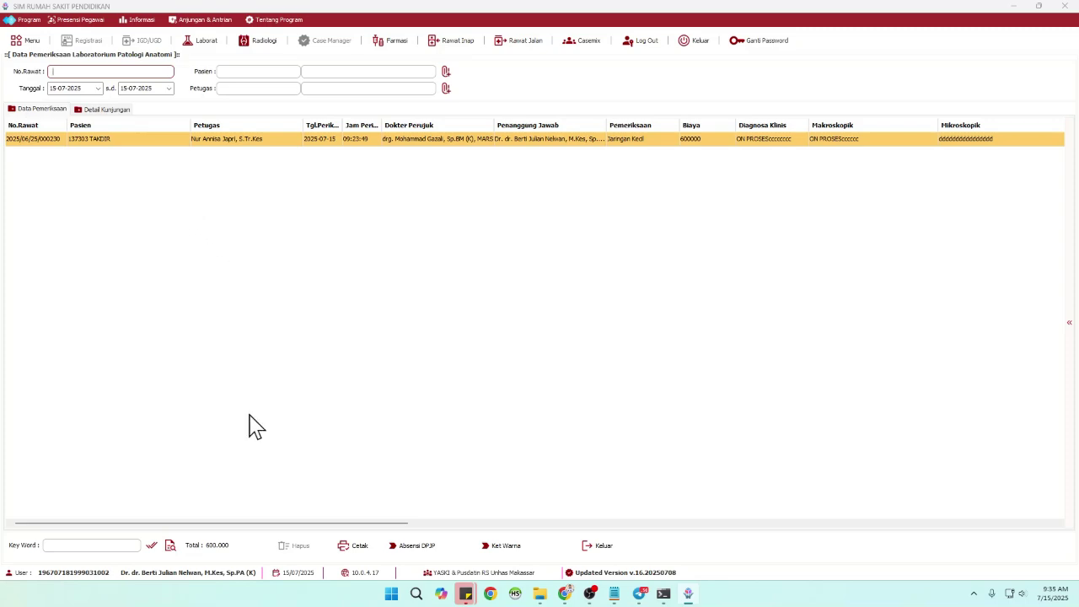
{"action": "left_click", "coordinate": [170, 547]}
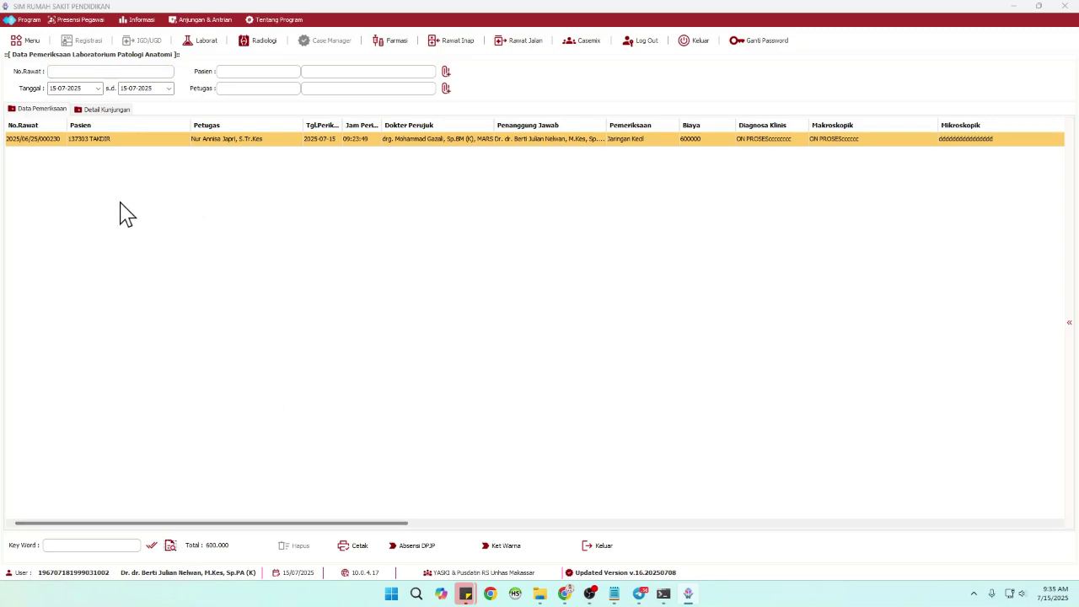
{"action": "left_click", "coordinate": [98, 88]}
{"action": "left_click", "coordinate": [84, 118]}
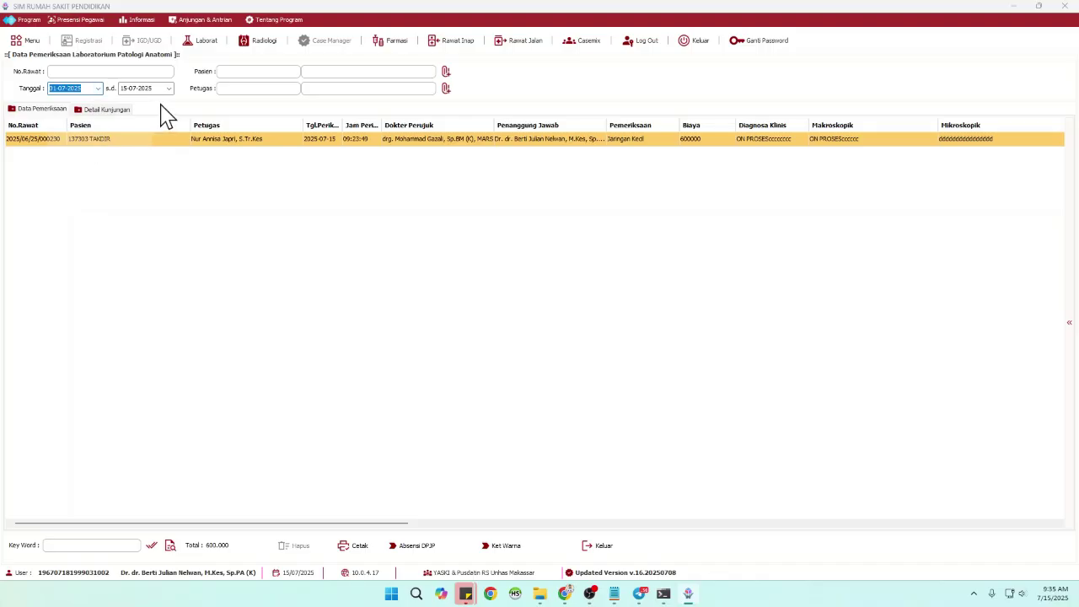
{"action": "left_click", "coordinate": [171, 546]}
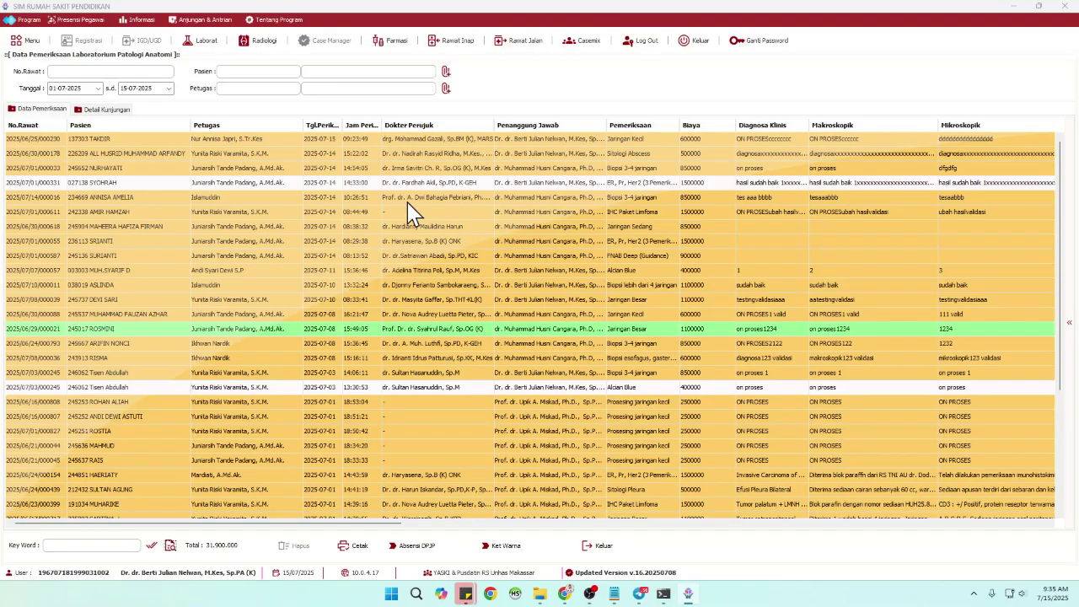
Check the meaning of the row colours and view the results of the two uncoloured examination records.
{"action": "left_click", "coordinate": [506, 547]}
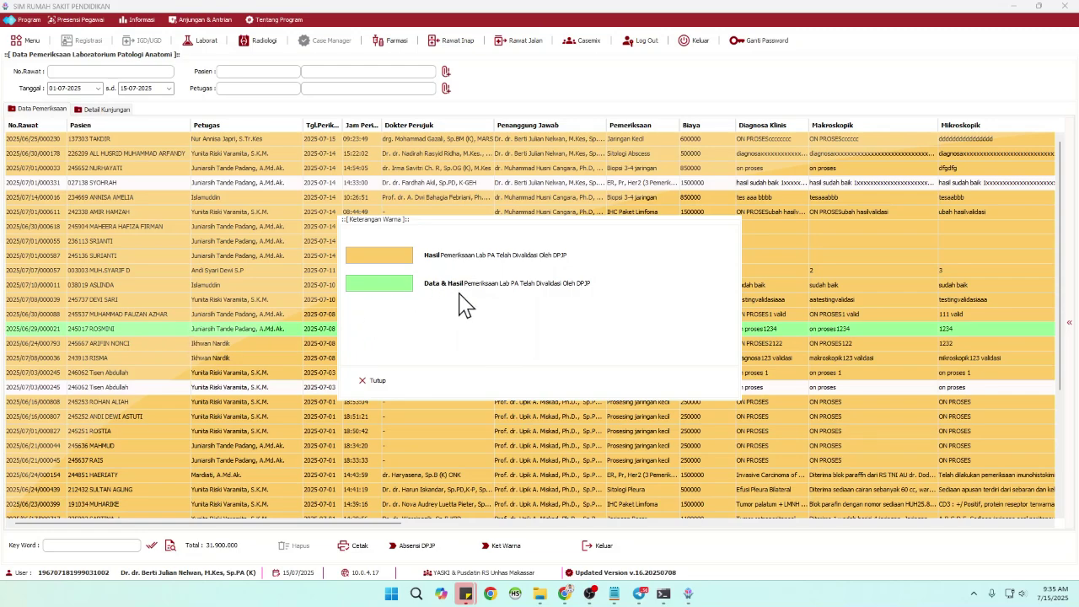
{"action": "left_click", "coordinate": [374, 386]}
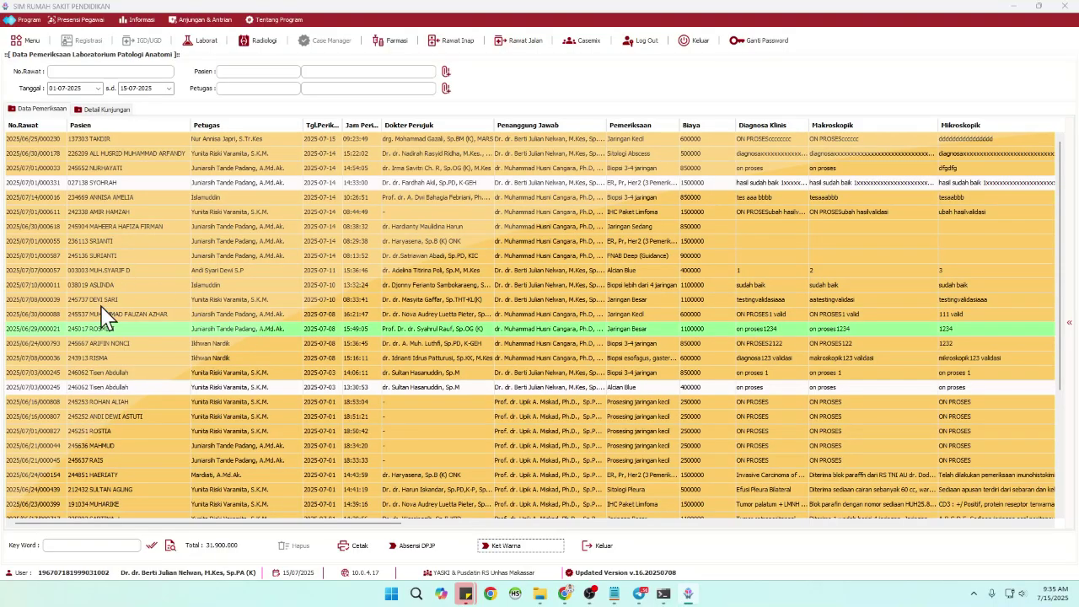
{"action": "left_click", "coordinate": [98, 184]}
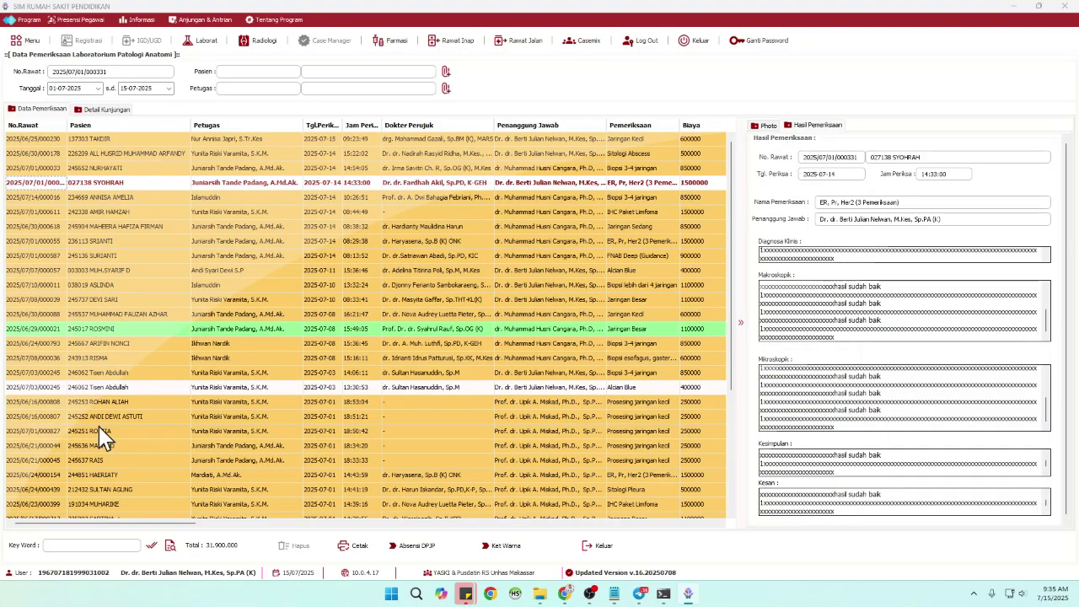
{"action": "left_click", "coordinate": [48, 388]}
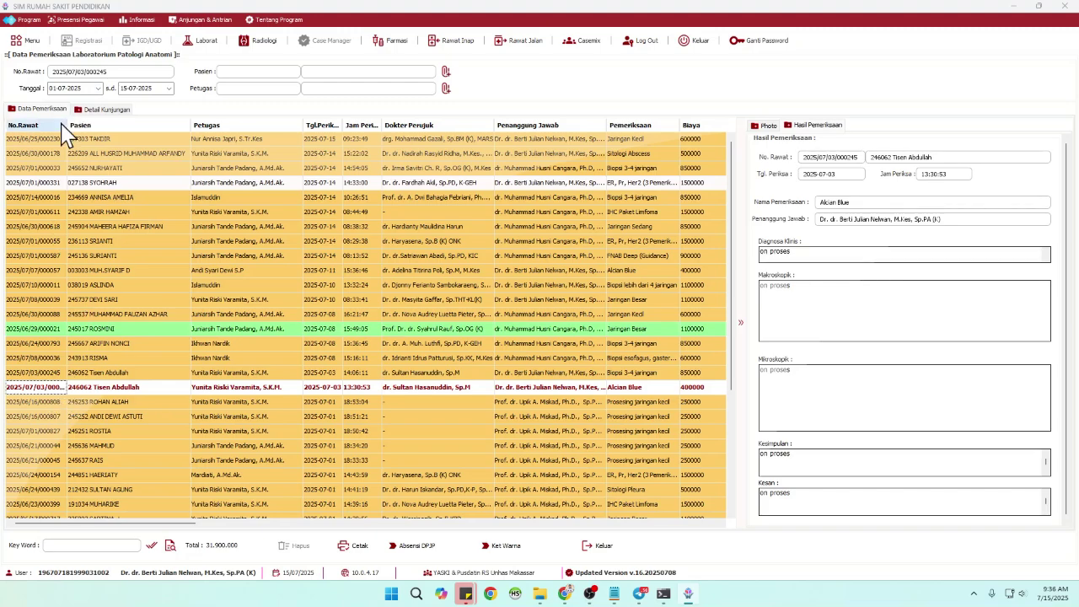
Widen the No.Rawat column and limit the examination list to 03-07-2025 for both start and end date.
{"action": "left_click_drag", "start_coordinate": [67, 124], "coordinate": [79, 124]}
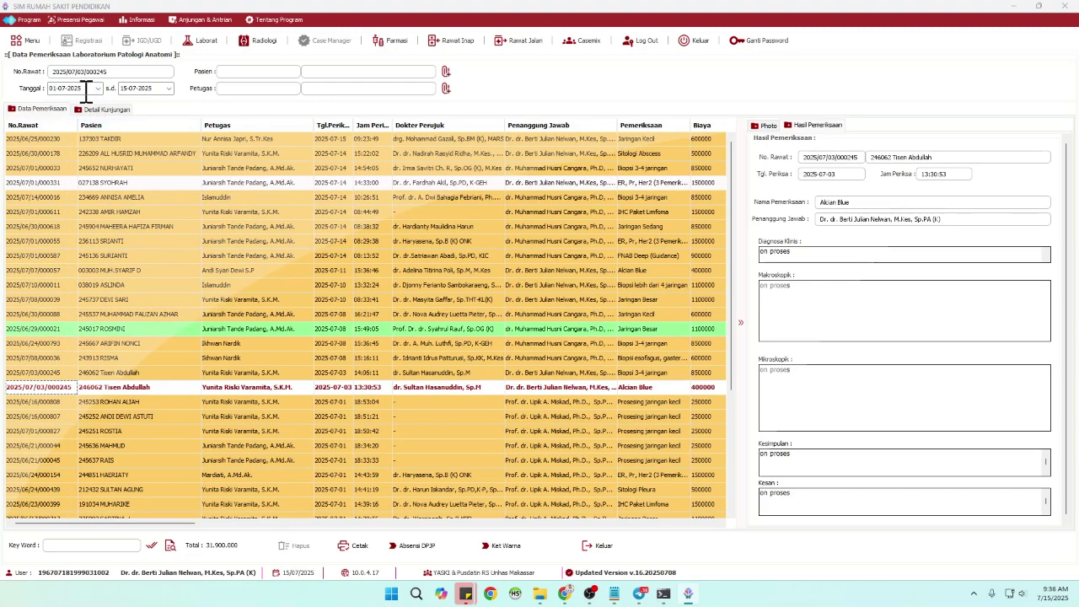
{"action": "left_click", "coordinate": [98, 88]}
{"action": "left_click", "coordinate": [115, 131]}
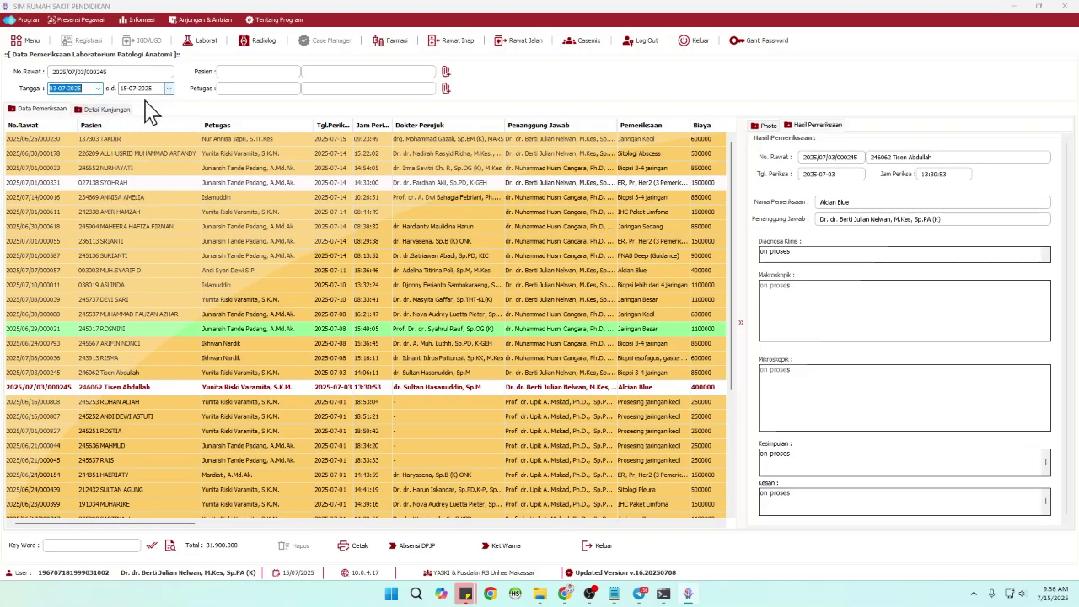
{"action": "left_click", "coordinate": [124, 87]}
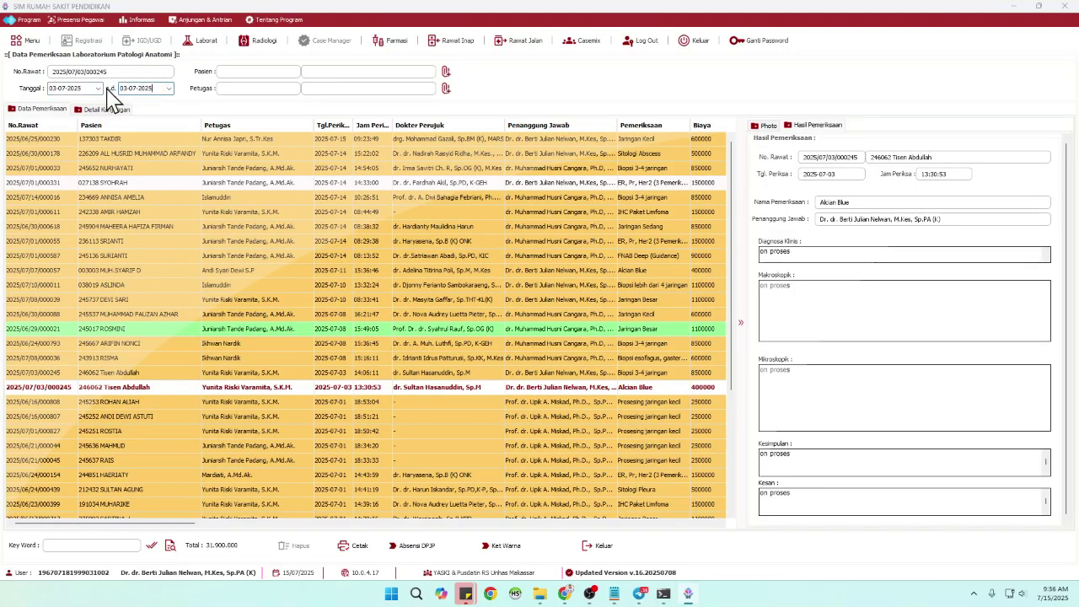
{"action": "left_click", "coordinate": [153, 544]}
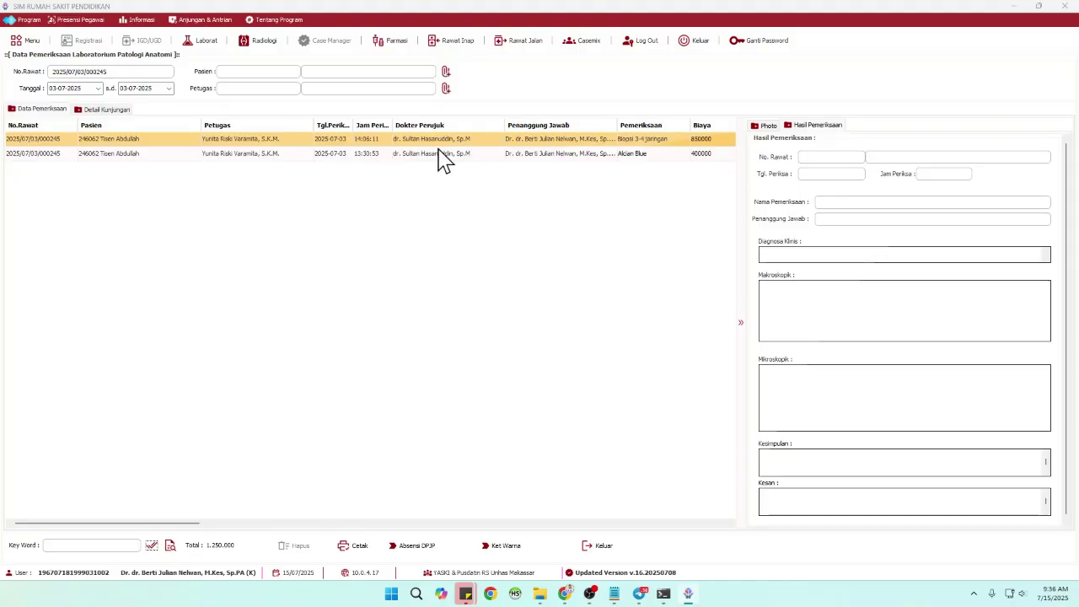
View the results of the Biopsi 3-4 jaringan examination and the Alcian Blue examination.
{"action": "left_click", "coordinate": [155, 141]}
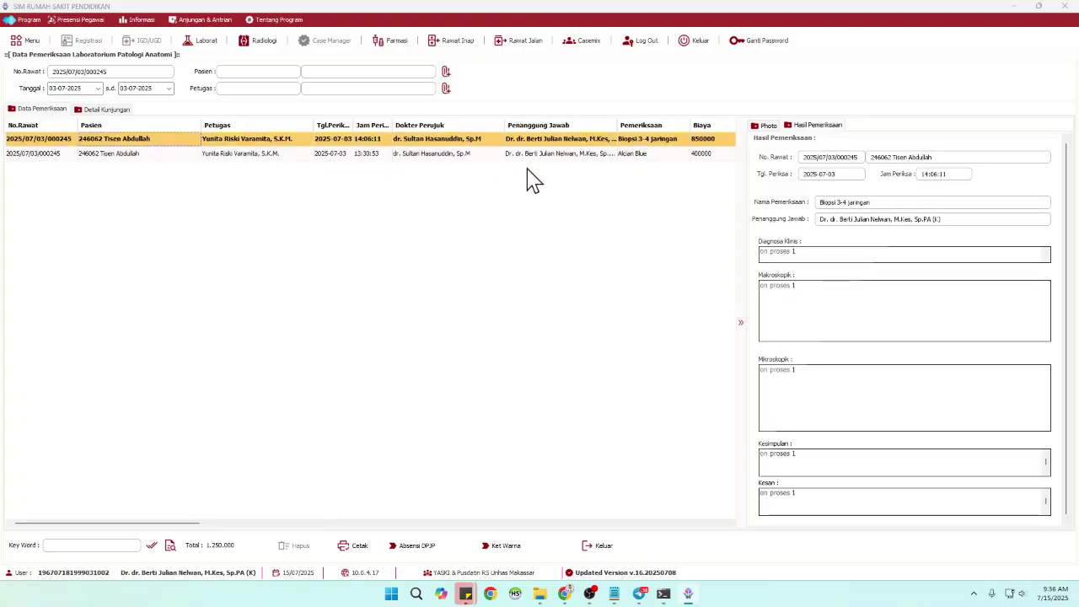
{"action": "left_click", "coordinate": [58, 155]}
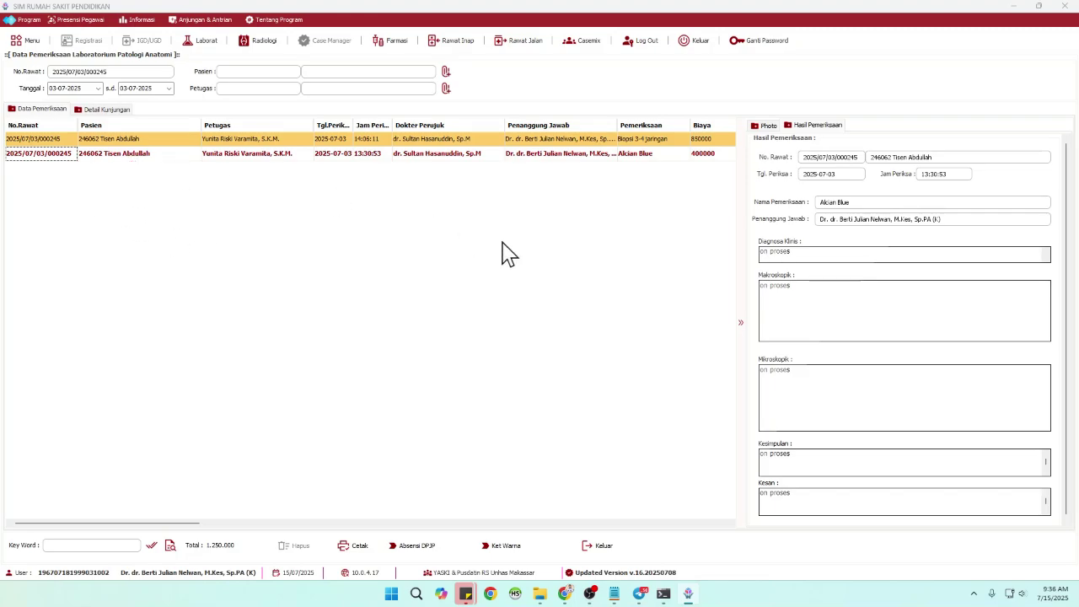
{"action": "left_click", "coordinate": [144, 158]}
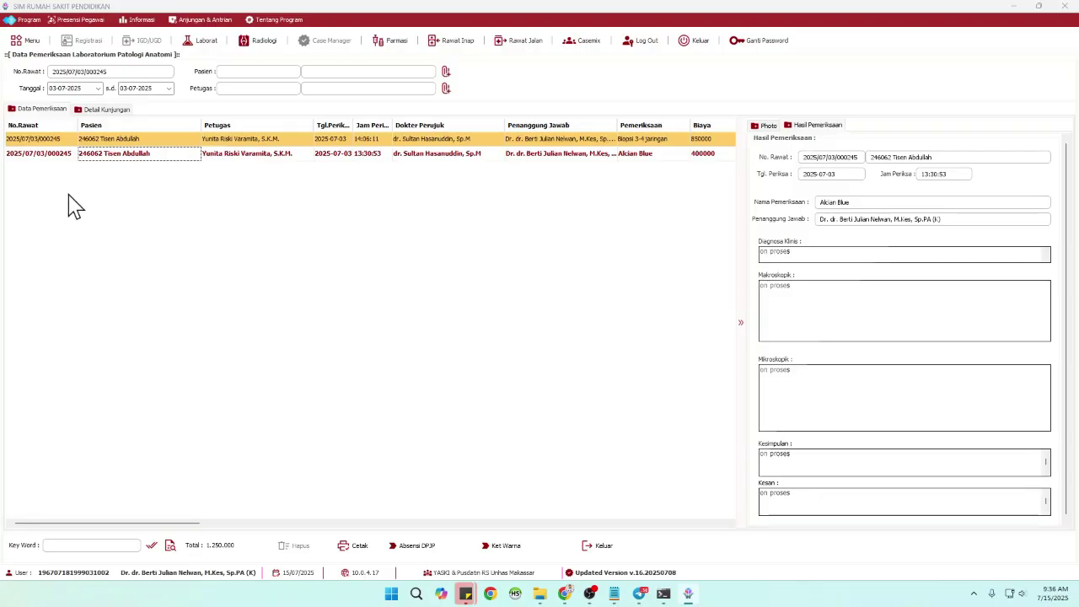
{"action": "left_click", "coordinate": [59, 157]}
{"action": "right_click", "coordinate": [61, 166]}
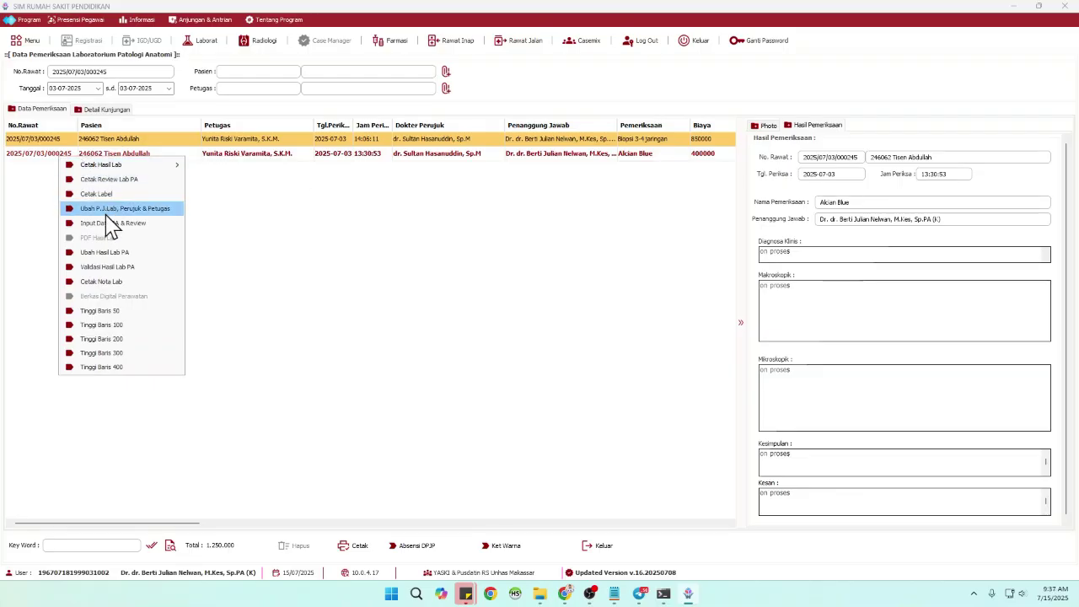
{"action": "left_click", "coordinate": [49, 164]}
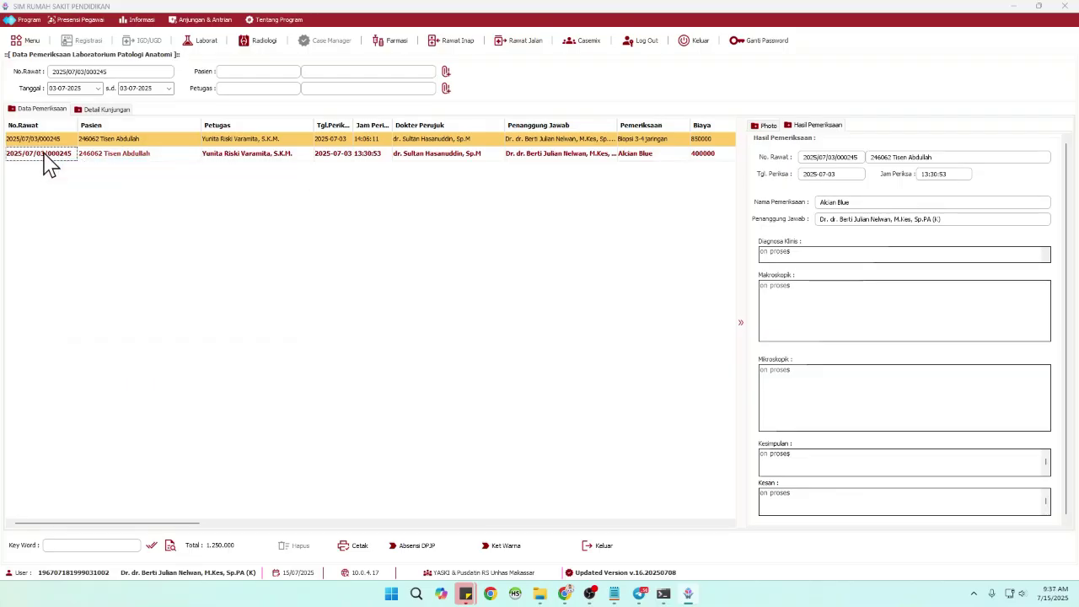
{"action": "right_click", "coordinate": [47, 155]}
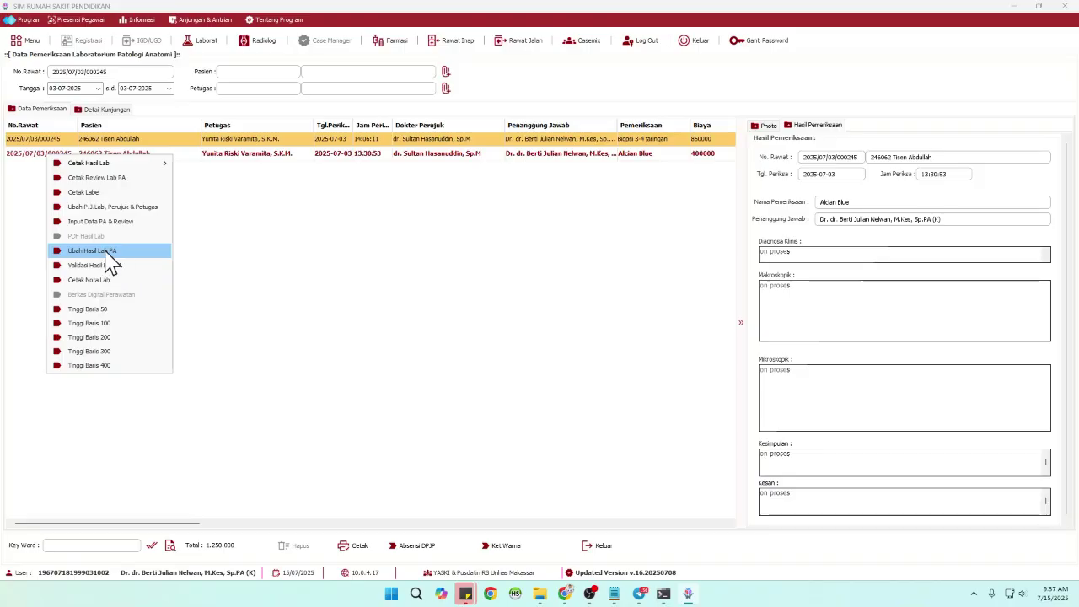
{"action": "left_click", "coordinate": [112, 253]}
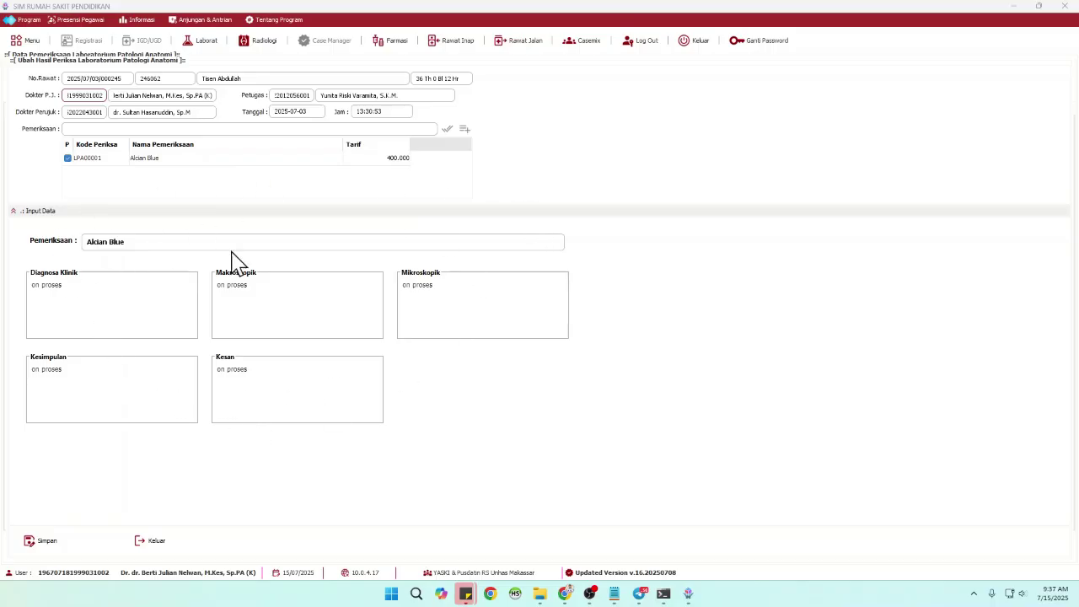
{"action": "left_click", "coordinate": [160, 541]}
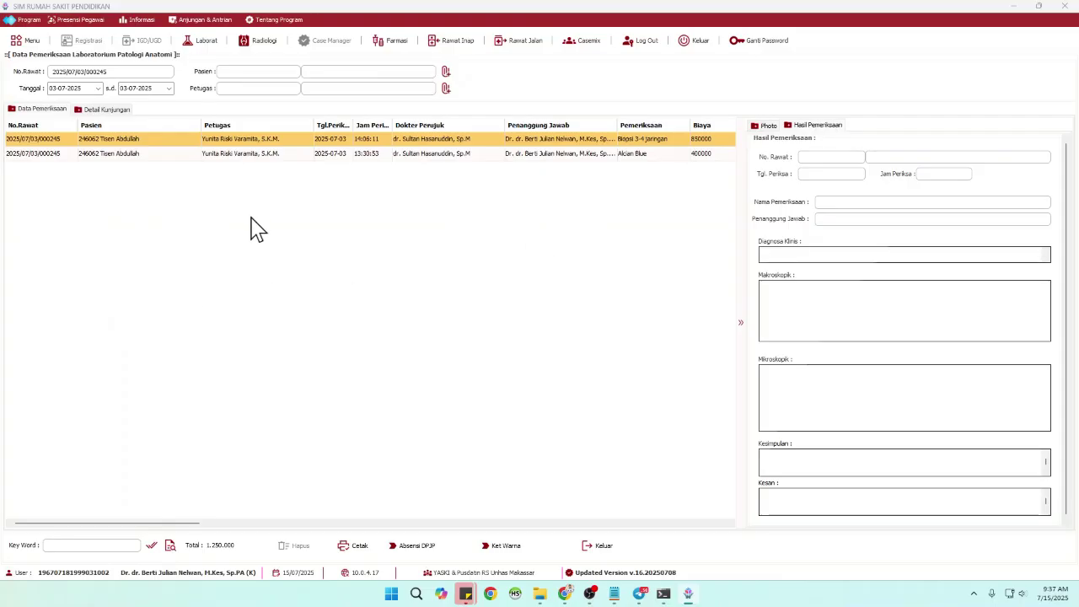
Open the Alcian Blue examination's results for editing, try saving with Mikroskopik empty, and set Mikroskopik to "-".
{"action": "left_click", "coordinate": [51, 160]}
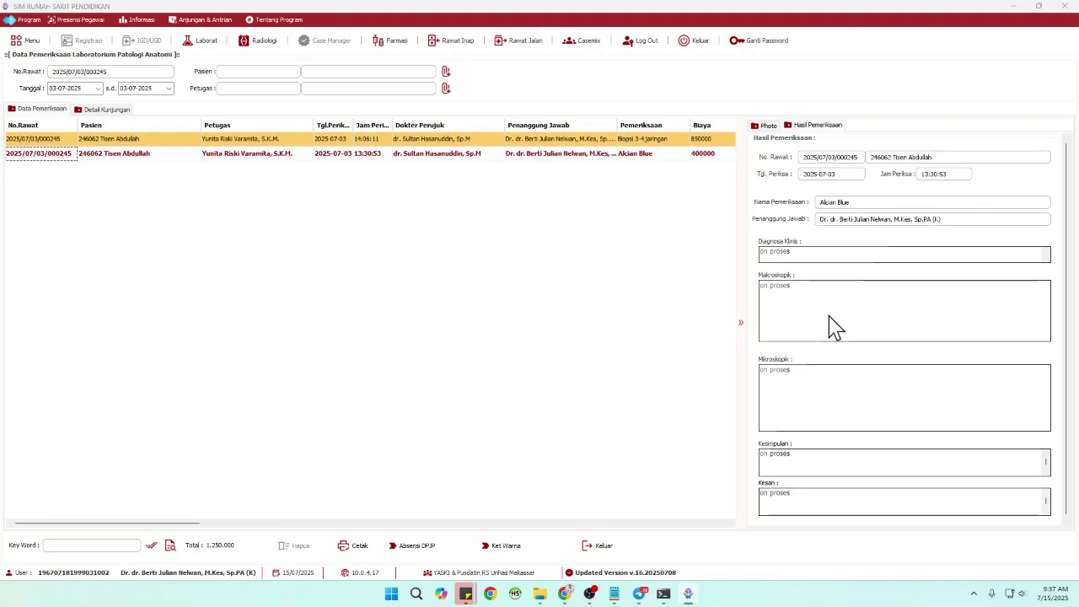
{"action": "right_click", "coordinate": [57, 165]}
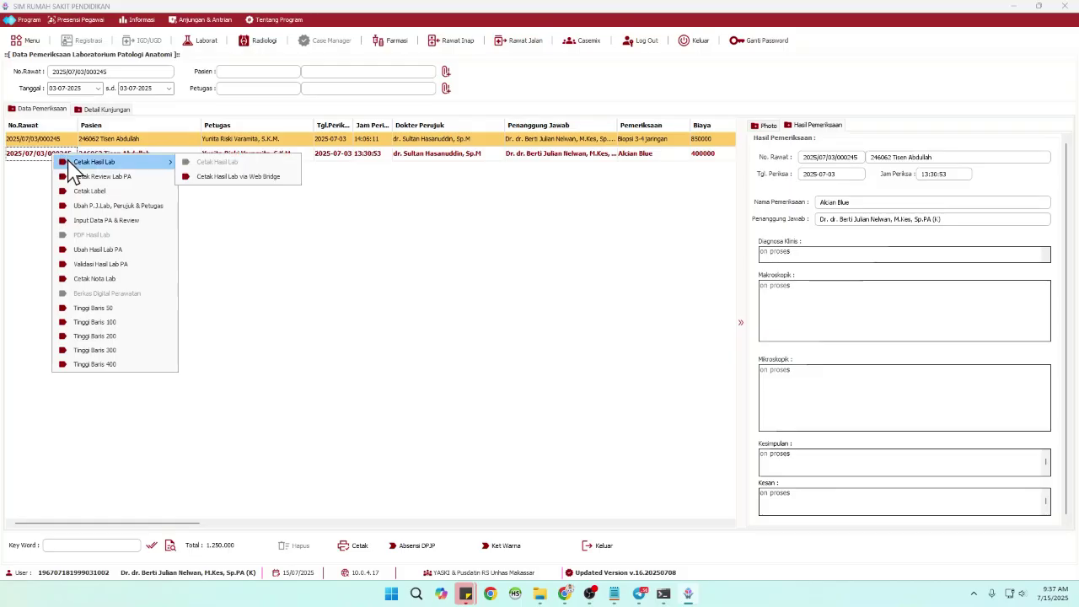
{"action": "left_click", "coordinate": [127, 250]}
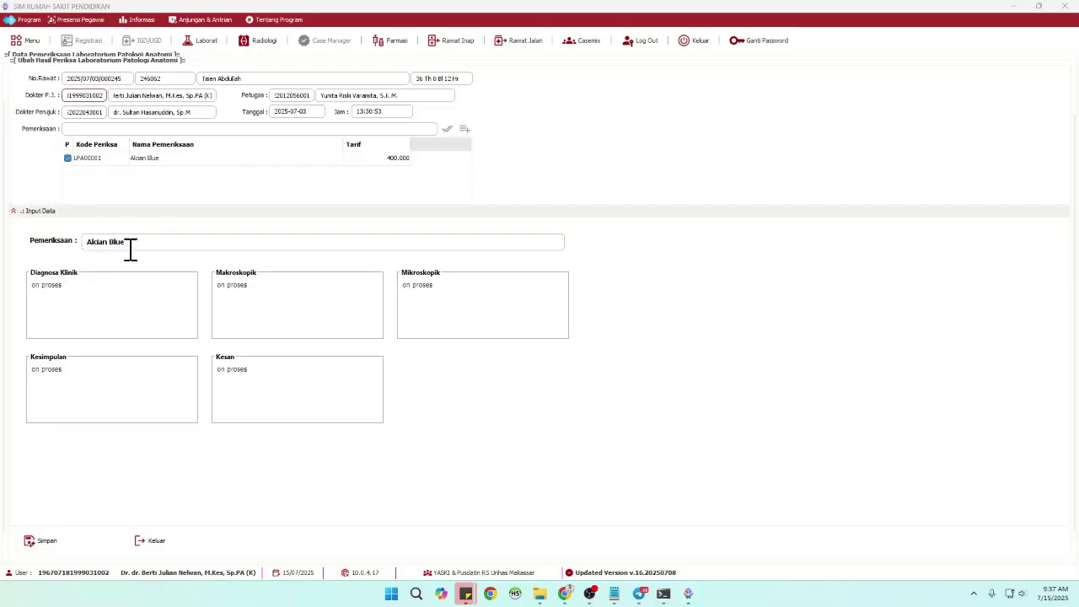
{"action": "triple_click", "coordinate": [79, 289]}
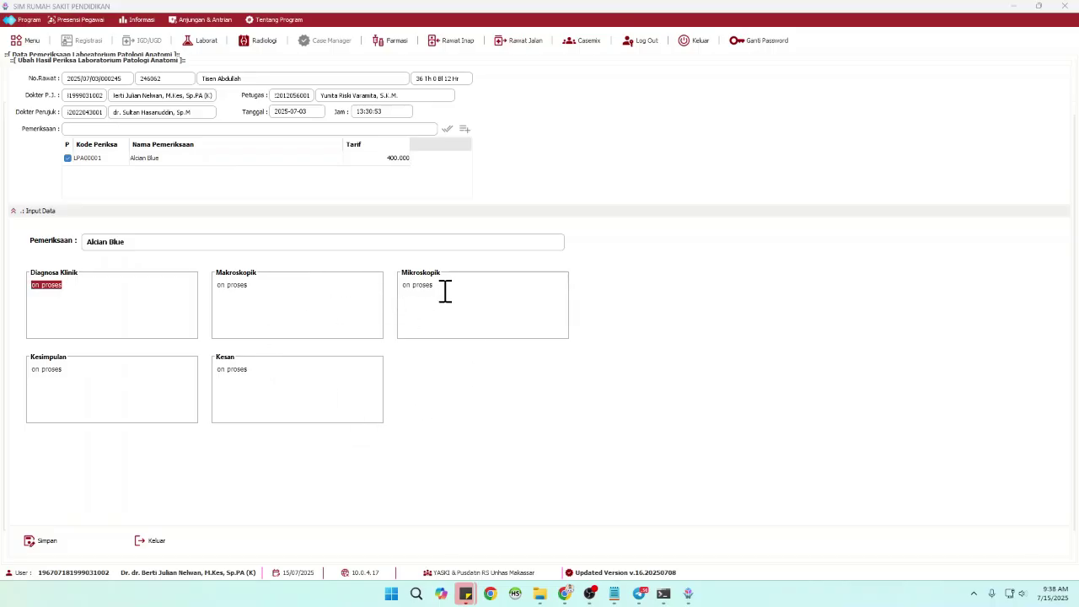
{"action": "left_click_drag", "start_coordinate": [445, 291], "coordinate": [383, 289]}
{"action": "type", "text": "-"}
{"action": "left_click_drag", "start_coordinate": [457, 301], "coordinate": [367, 279]}
{"action": "left_click", "coordinate": [48, 541]}
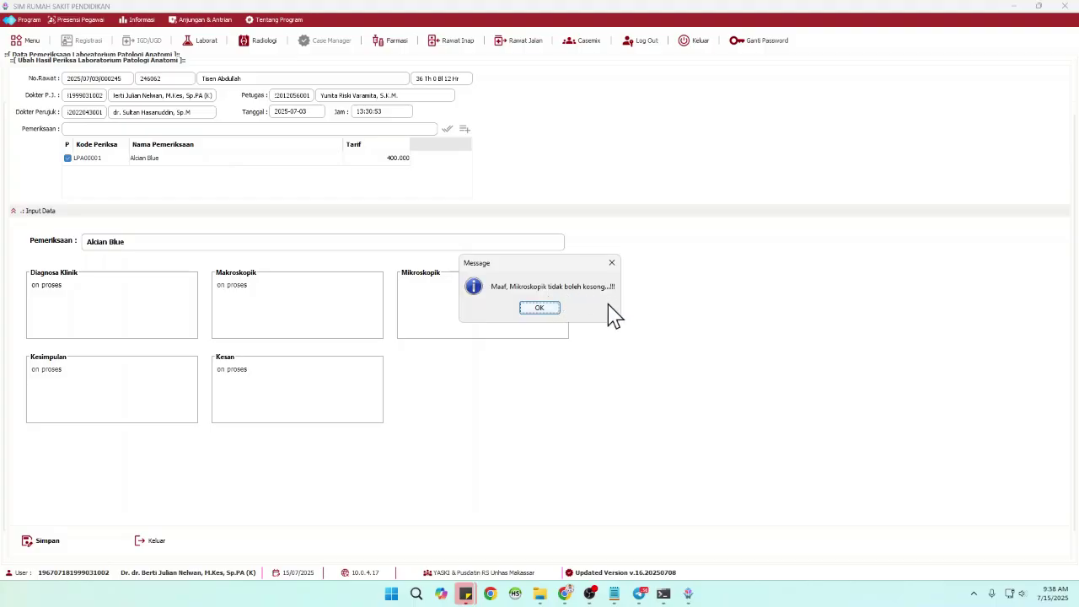
{"action": "left_click", "coordinate": [550, 309]}
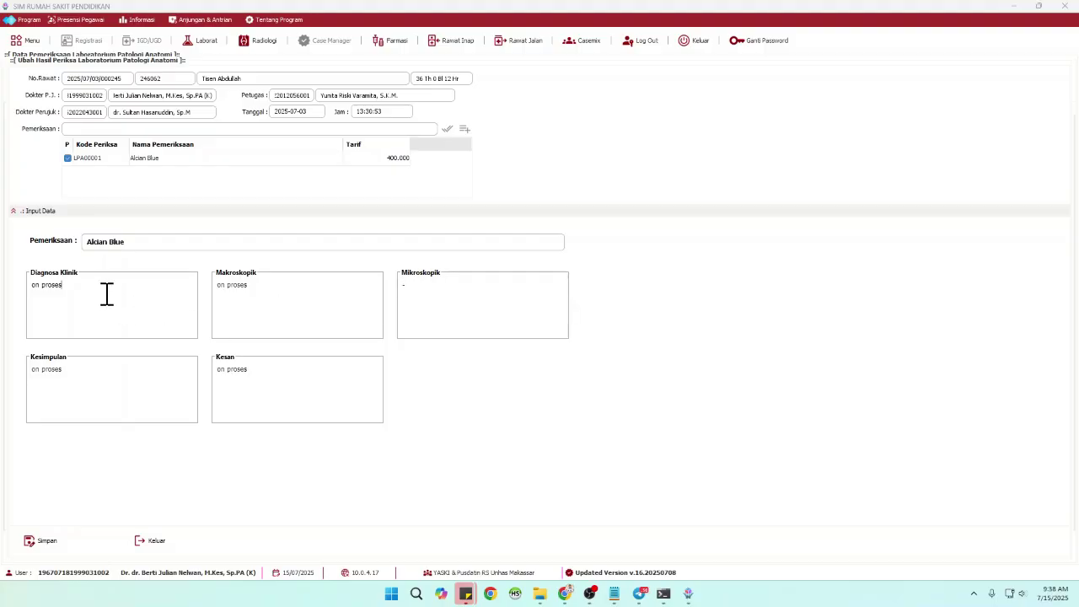
Replace the Diagnosa Klinik text with "diagnosa" and the Makroskopik text with "maksroskopik".
{"action": "left_click_drag", "start_coordinate": [106, 293], "coordinate": [32, 289]}
{"action": "type", "text": "diagnosa"}
{"action": "left_click", "coordinate": [286, 314]}
{"action": "type", "text": "maksroskopik"}
Set Kesimpulan to "kesimpulan" and Kesan to "kesan", and save the changed examination results.
{"action": "triple_click", "coordinate": [84, 382]}
{"action": "type", "text": "kesimp"}
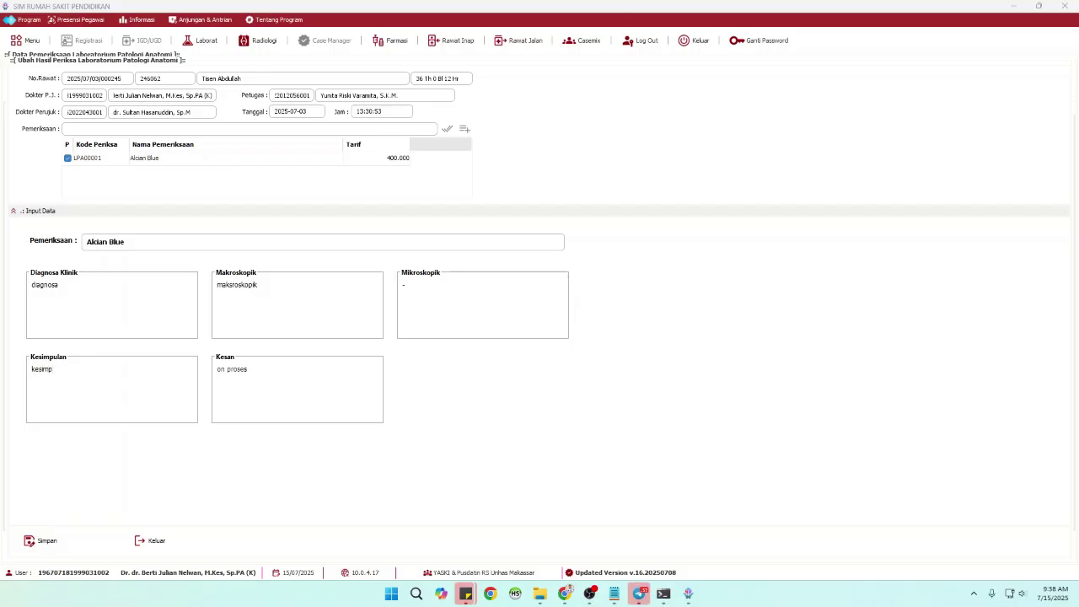
{"action": "type", "text": "lulan"}
{"action": "triple_click", "coordinate": [226, 376]}
{"action": "type", "text": "kesan"}
{"action": "left_click", "coordinate": [41, 544]}
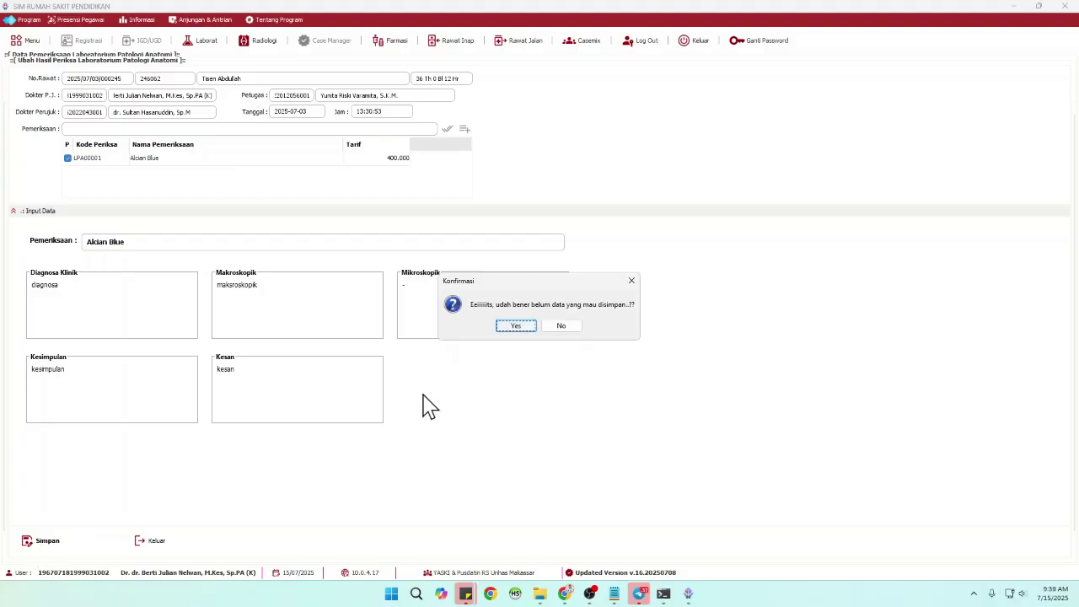
{"action": "left_click", "coordinate": [521, 330]}
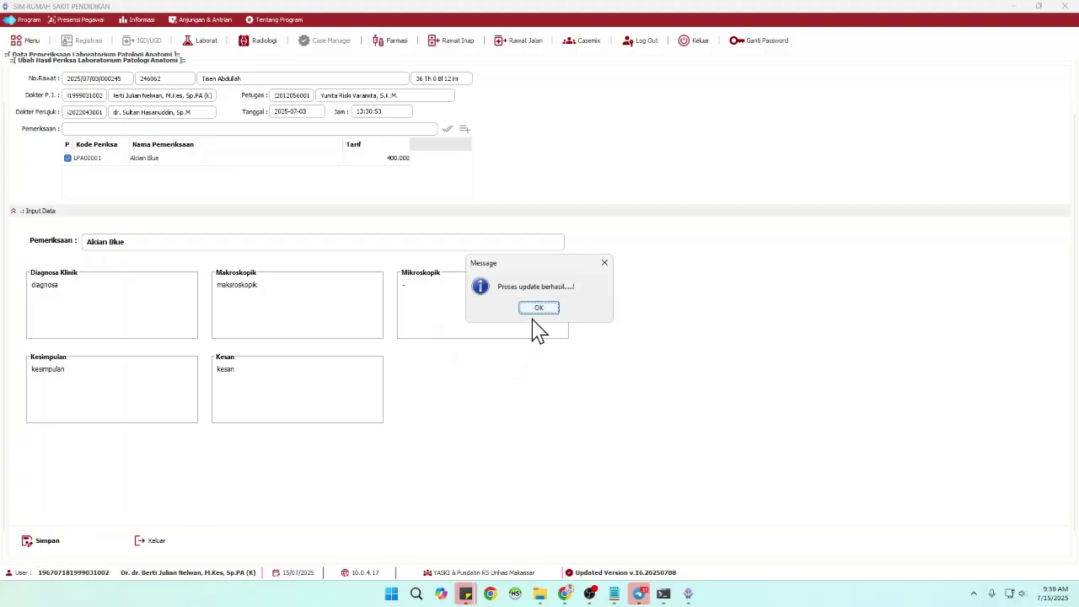
{"action": "left_click", "coordinate": [549, 308]}
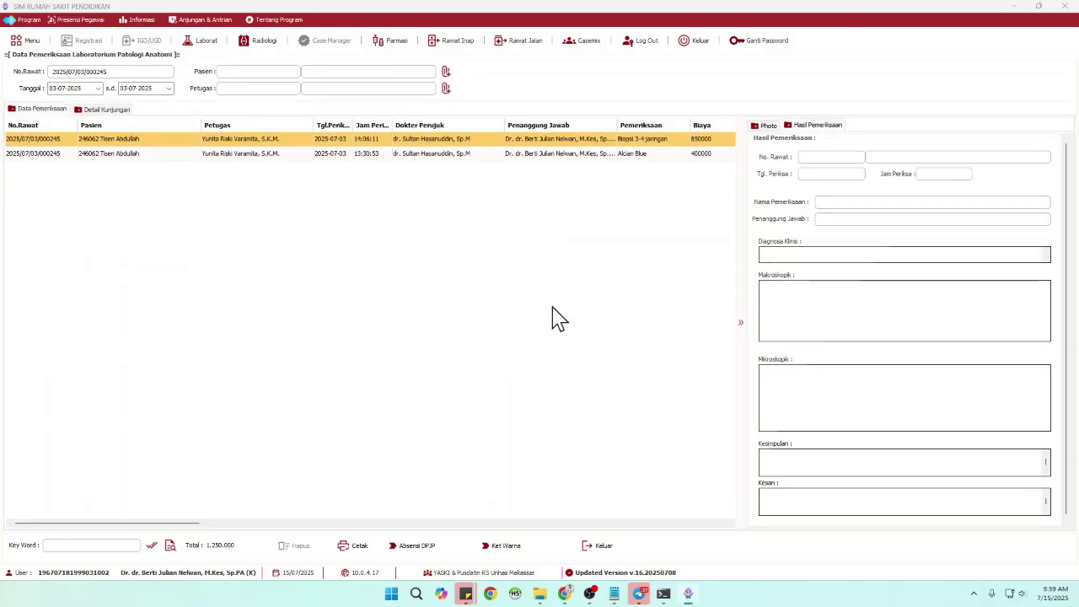
Reopen the Alcian Blue results for editing and set Diagnosa Klinik to "diagnosa 1" and Makroskopik to "maksroskopik 2".
{"action": "left_click", "coordinate": [38, 155]}
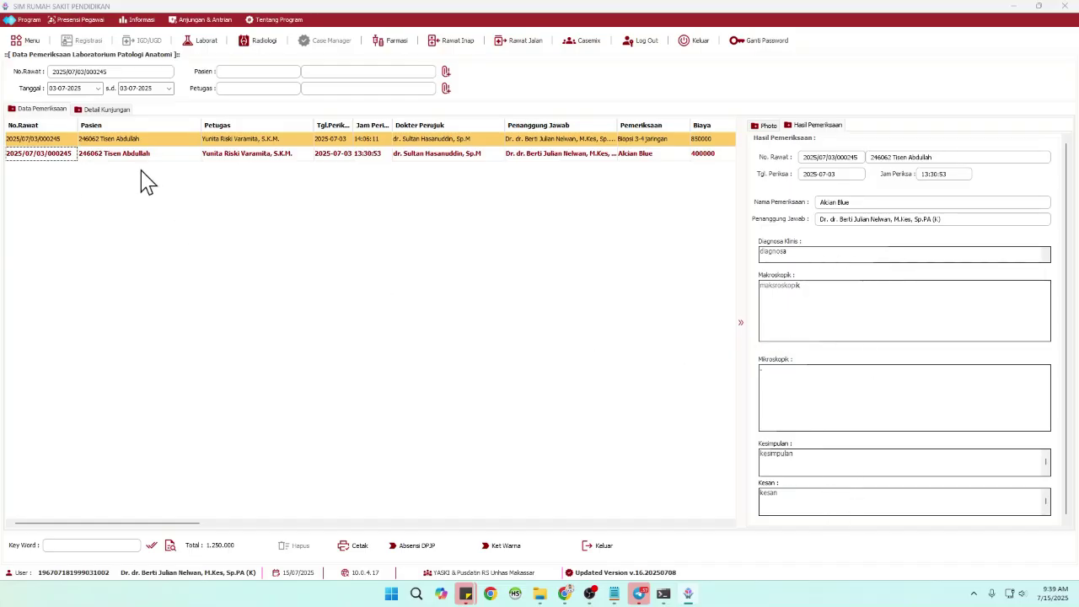
{"action": "right_click", "coordinate": [44, 155]}
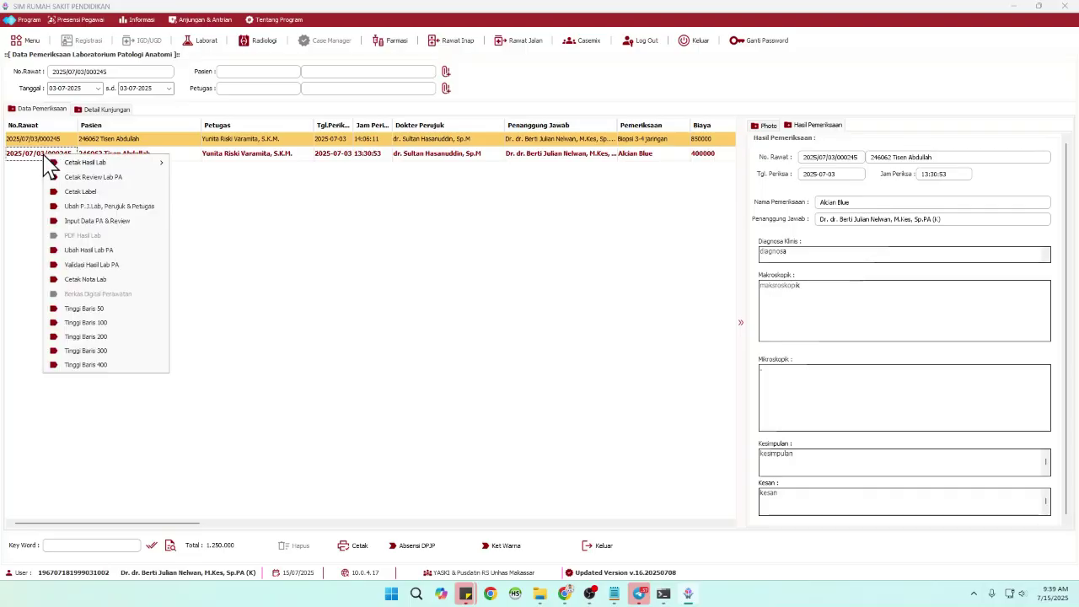
{"action": "left_click", "coordinate": [95, 252]}
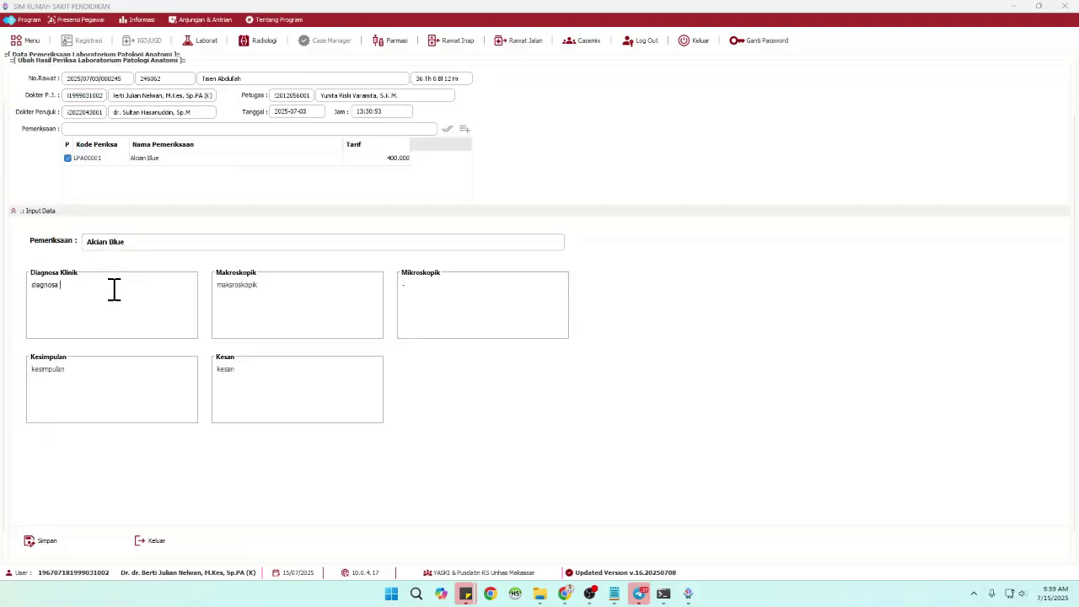
{"action": "left_click", "coordinate": [263, 286]}
{"action": "type", "text": "2"}
Set Kesimpulan to "kesimpulan 3" and Kesan to "kesan 4", and save the changed Alcian Blue results.
{"action": "left_click", "coordinate": [426, 296]}
{"action": "left_click", "coordinate": [132, 386]}
{"action": "type", "text": "3"}
{"action": "left_click", "coordinate": [255, 378]}
{"action": "left_click", "coordinate": [49, 542]}
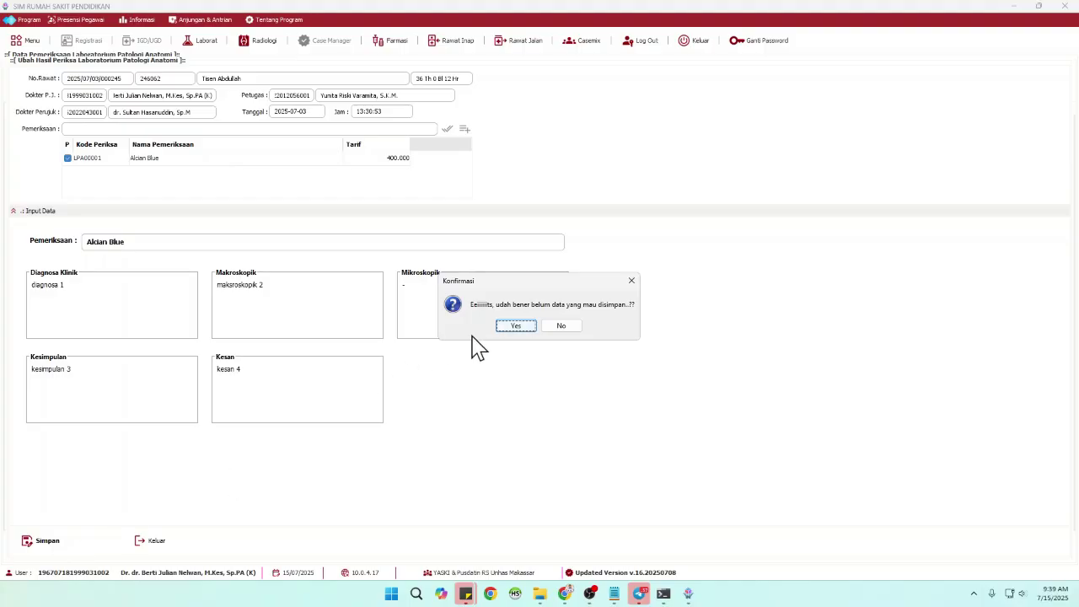
{"action": "left_click", "coordinate": [515, 325]}
{"action": "left_click", "coordinate": [539, 307]}
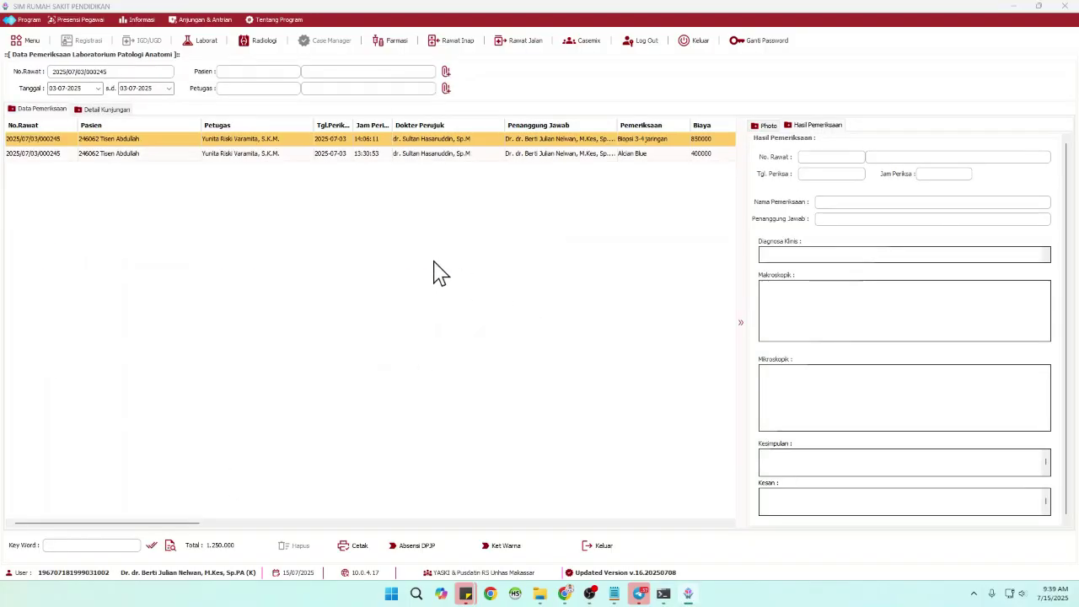
Validate the Alcian Blue lab results with Diagnosa Klinik set to "diagnosa klinik" and Mikroskopik set to "mikroskopik".
{"action": "left_click", "coordinate": [59, 154]}
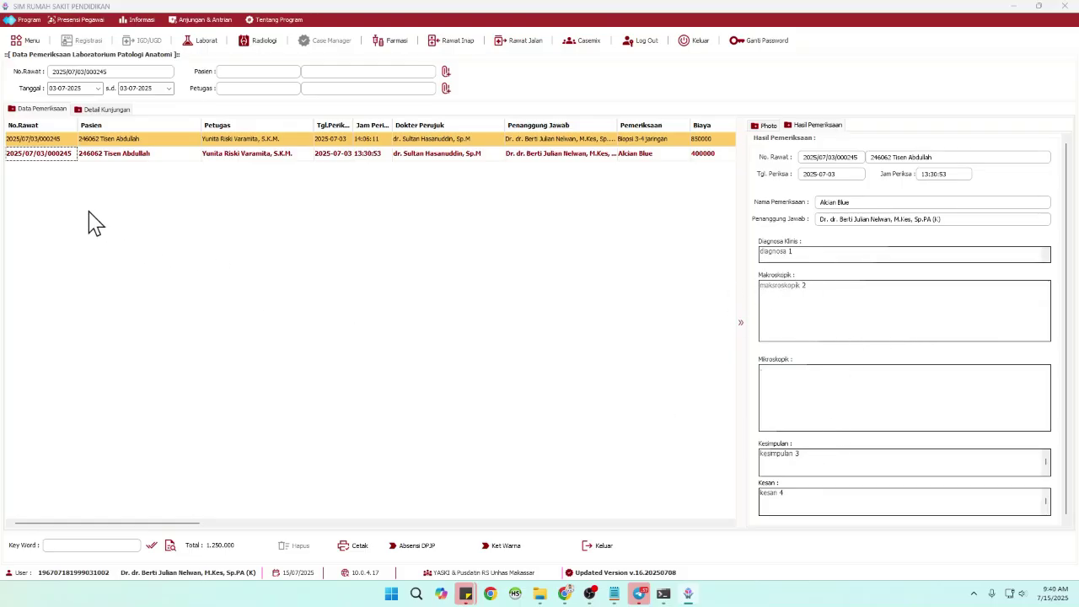
{"action": "right_click", "coordinate": [55, 163]}
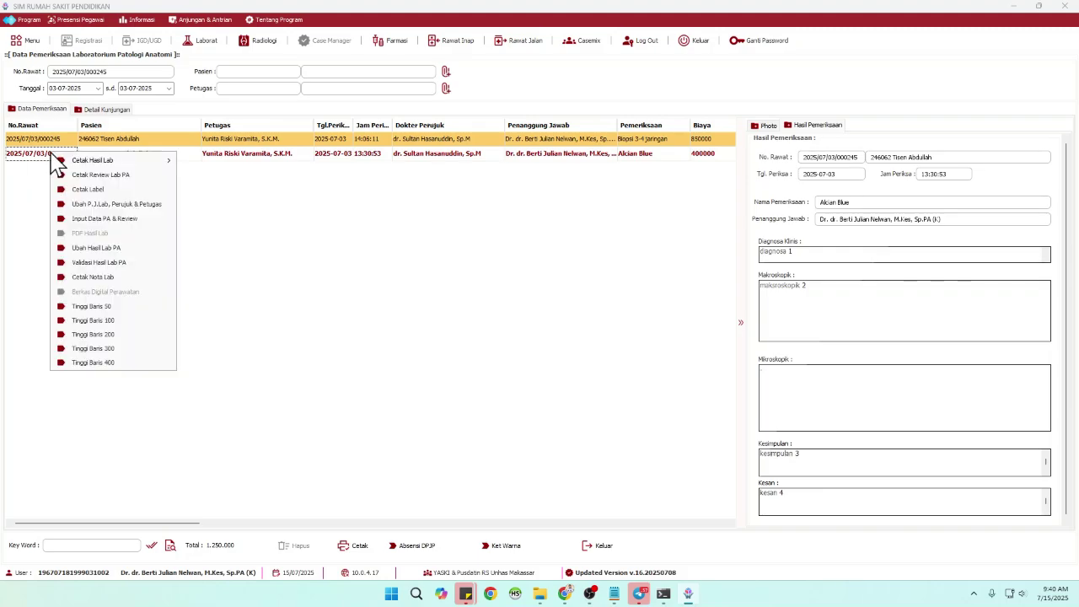
{"action": "left_click", "coordinate": [107, 266]}
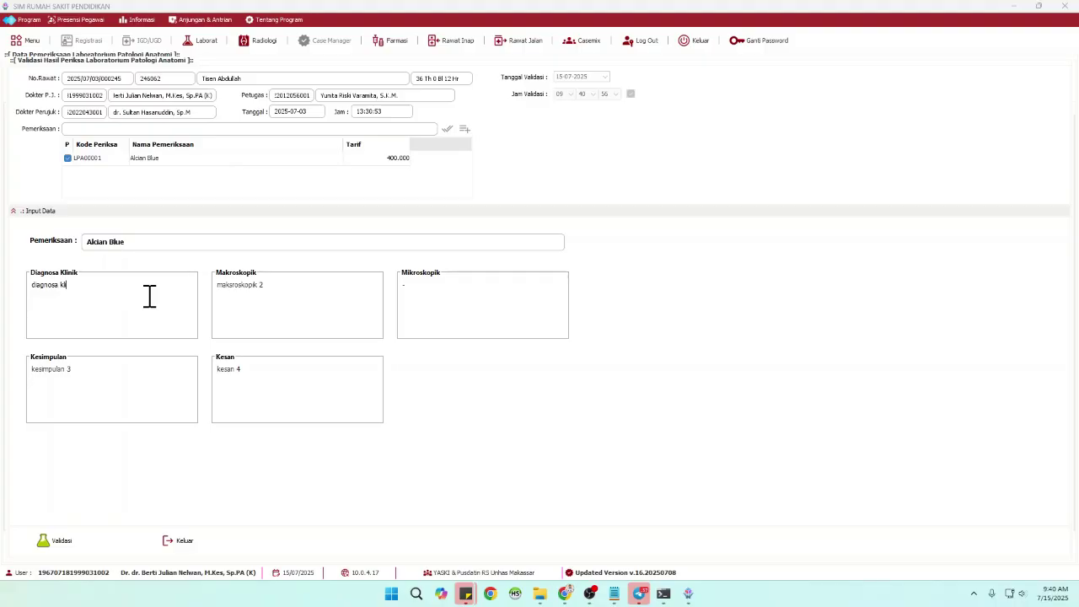
{"action": "type", "text": "ik"}
{"action": "left_click_drag", "start_coordinate": [453, 293], "coordinate": [386, 288]}
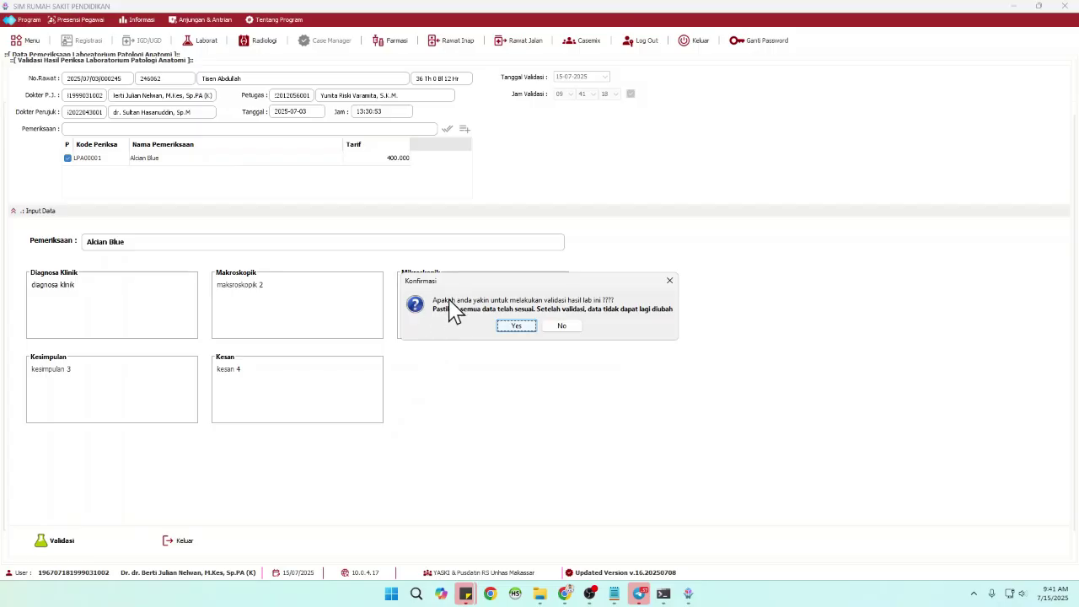
{"action": "left_click", "coordinate": [516, 326]}
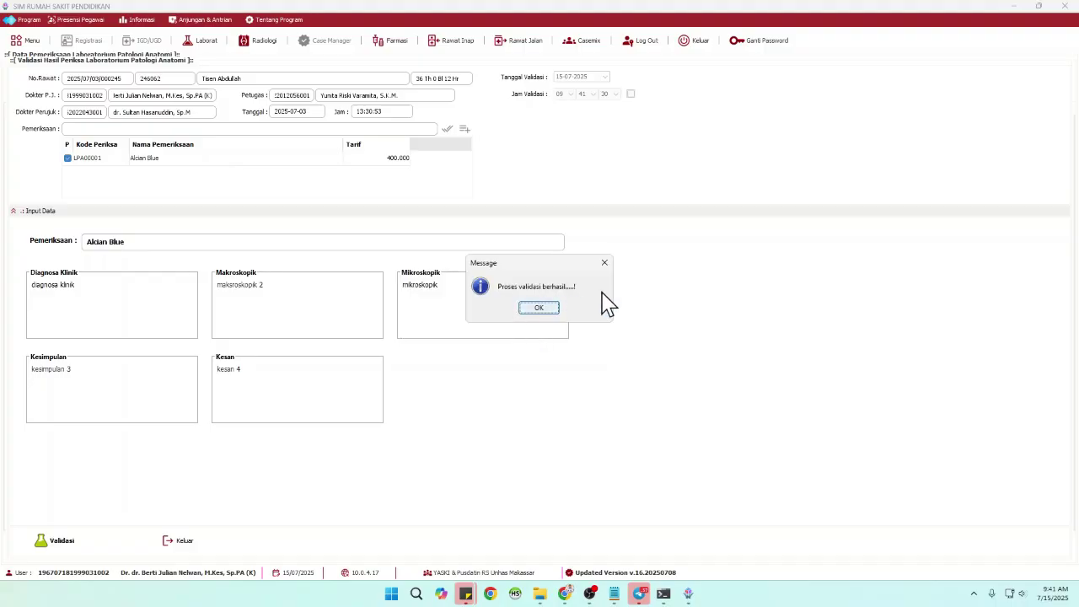
{"action": "left_click", "coordinate": [537, 309]}
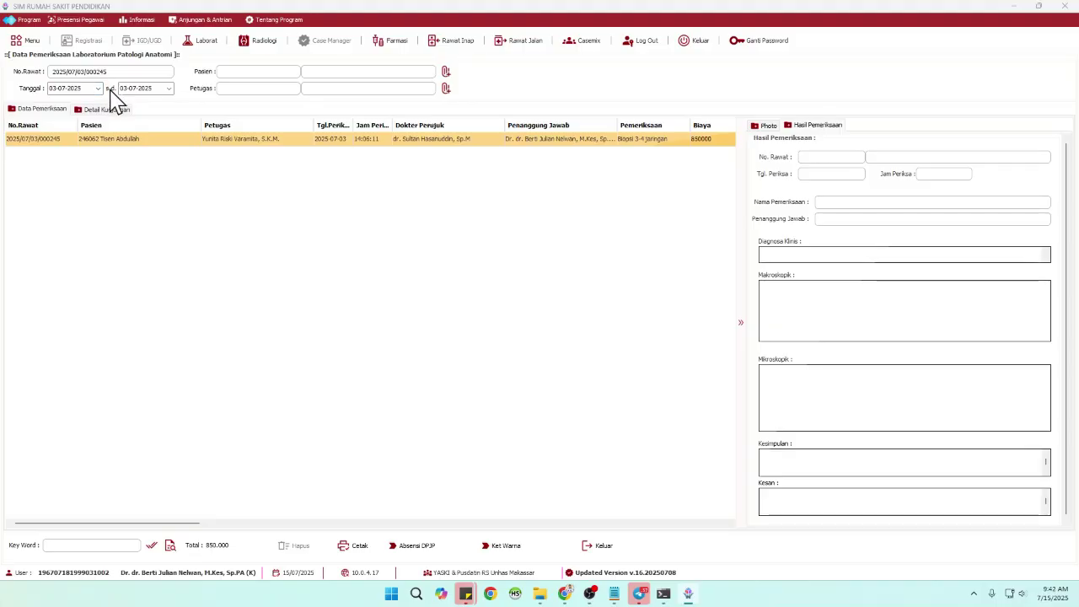
Extend the examination list's end date to 15-07-2025 and display the validated Alcian Blue results.
{"action": "left_click", "coordinate": [169, 88]}
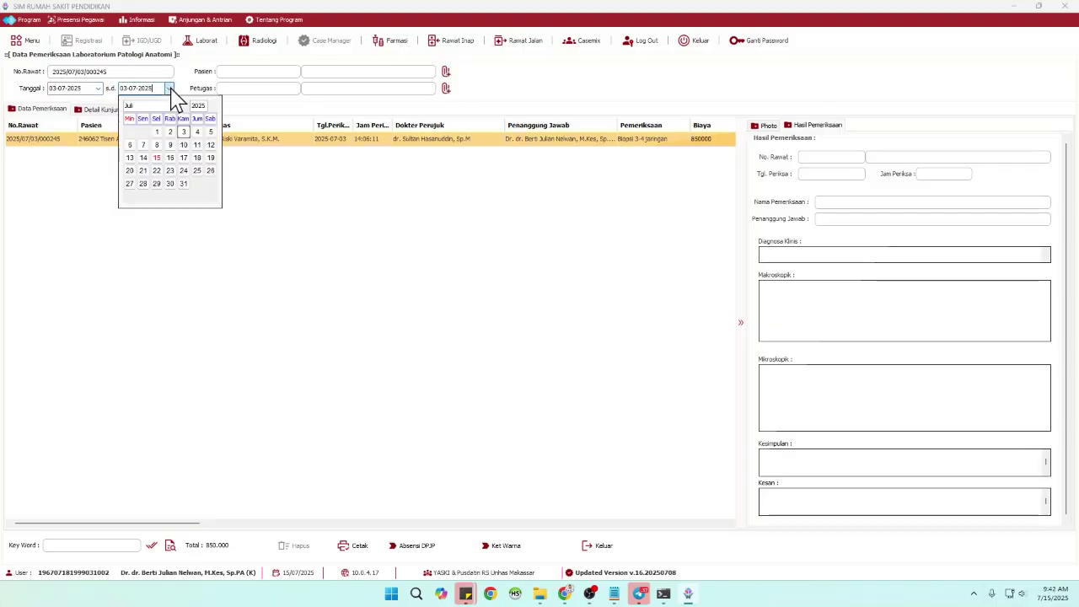
{"action": "left_click", "coordinate": [156, 158]}
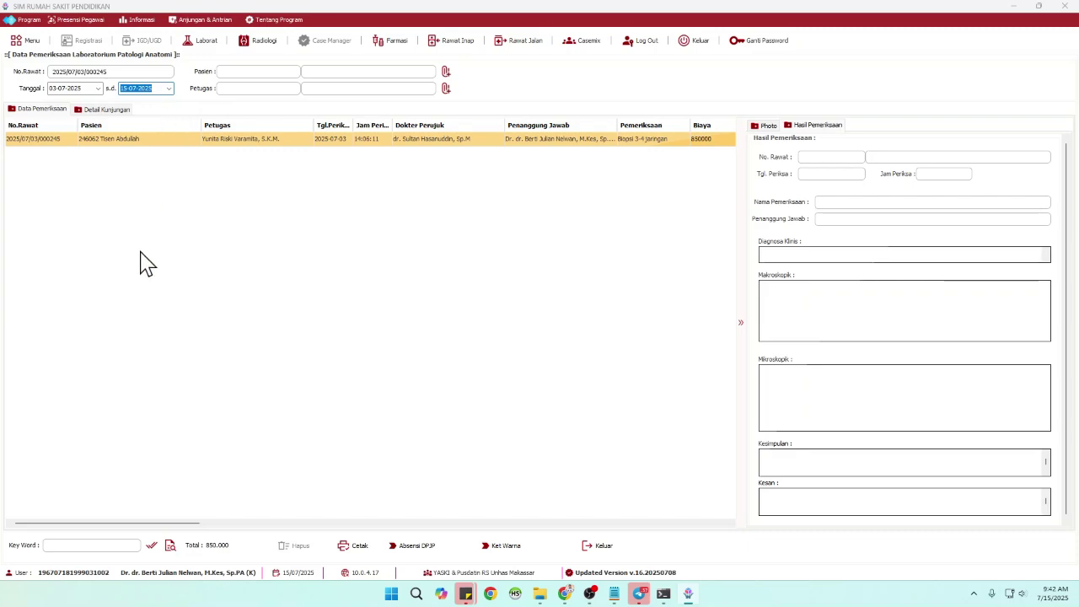
{"action": "left_click", "coordinate": [152, 546]}
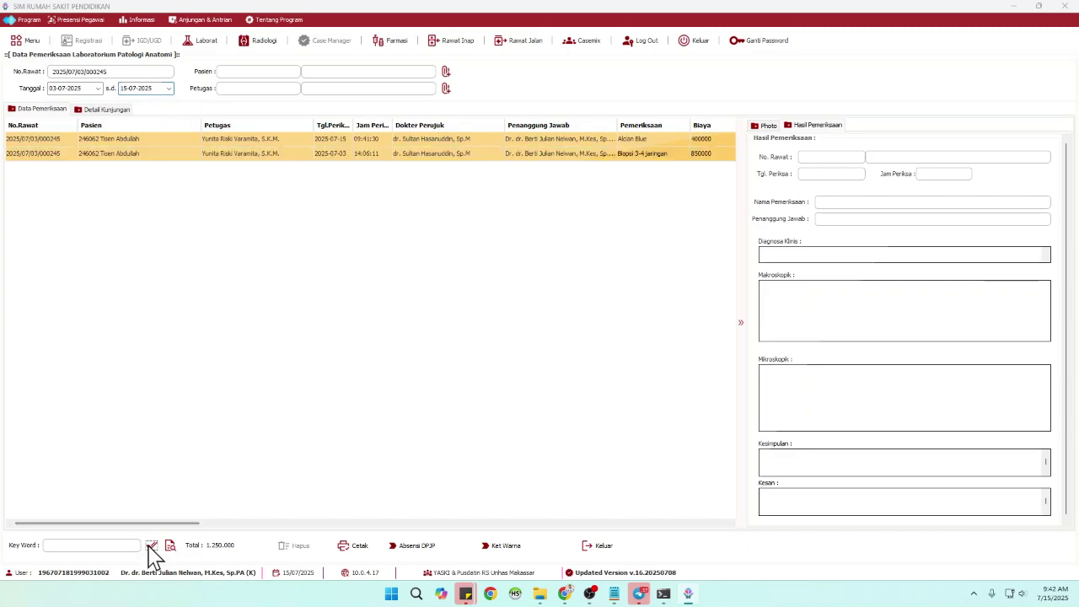
{"action": "left_click", "coordinate": [118, 140]}
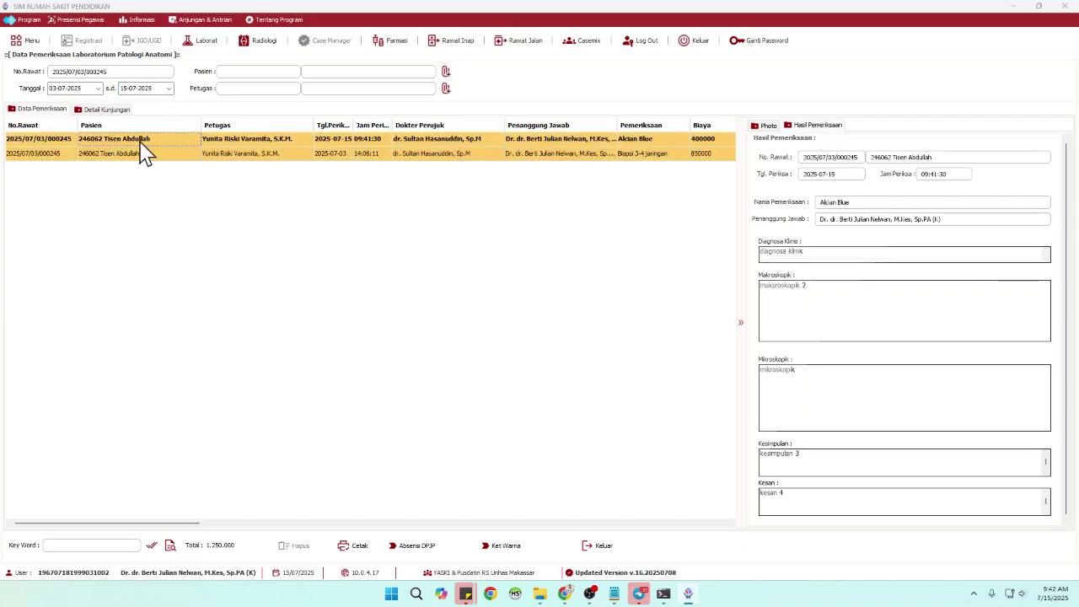
{"action": "left_click", "coordinate": [299, 140]}
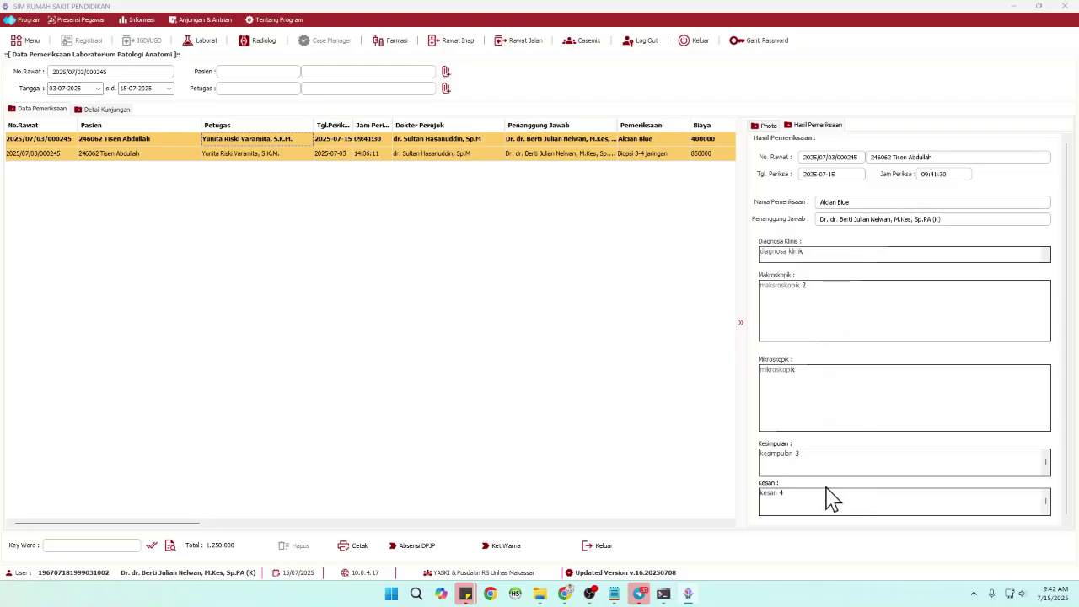
{"action": "left_click", "coordinate": [62, 141]}
{"action": "right_click", "coordinate": [67, 148]}
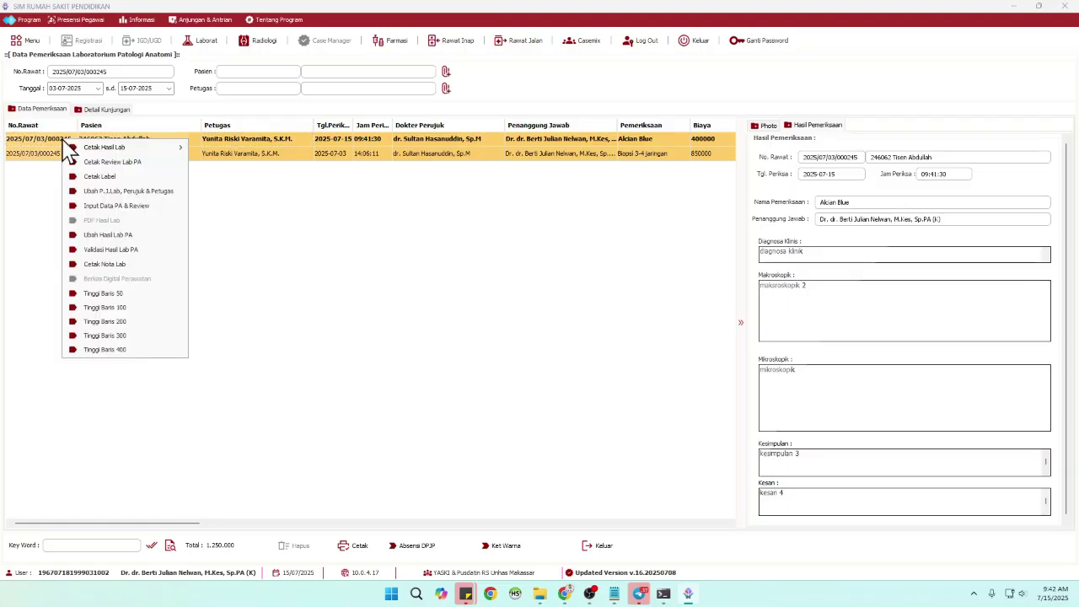
{"action": "mouse_move", "coordinate": [89, 152]}
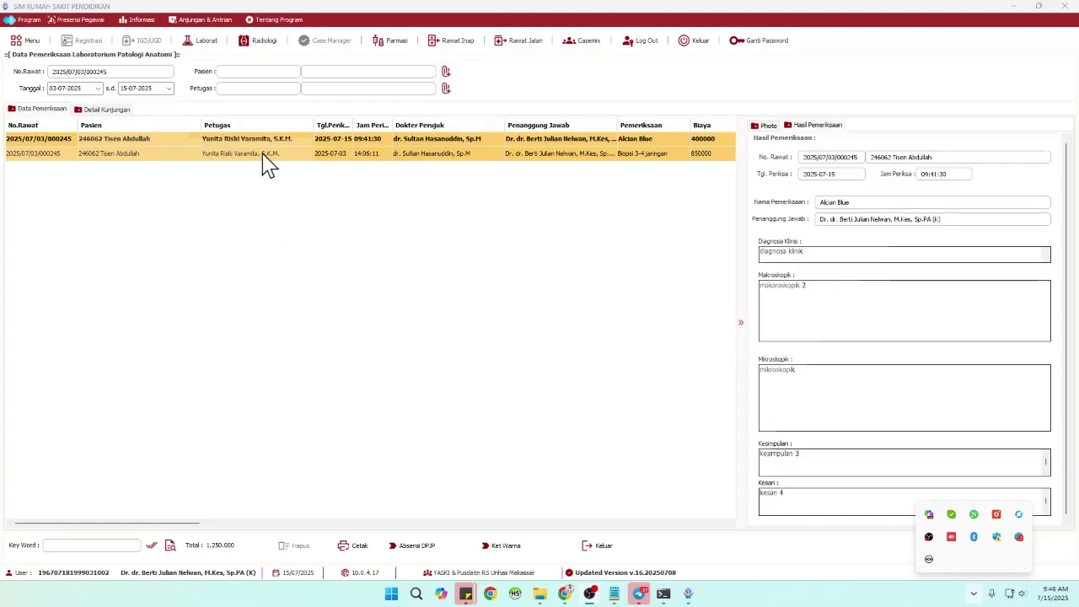
{"action": "left_click", "coordinate": [59, 164]}
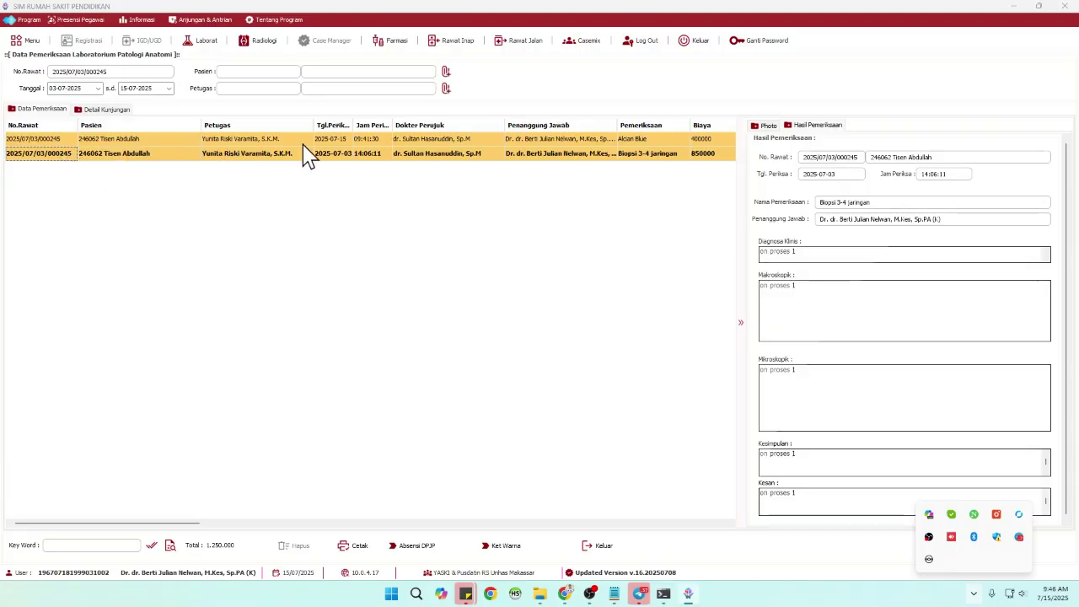
Save Alcian Blue's PA data with Cairan Fiksasi "lokasi", Diperoleh Dengan "diambil", Lokasi Jaringan "diawetkan", the PA number, the resident's name and the three review texts.
{"action": "left_click", "coordinate": [369, 141]}
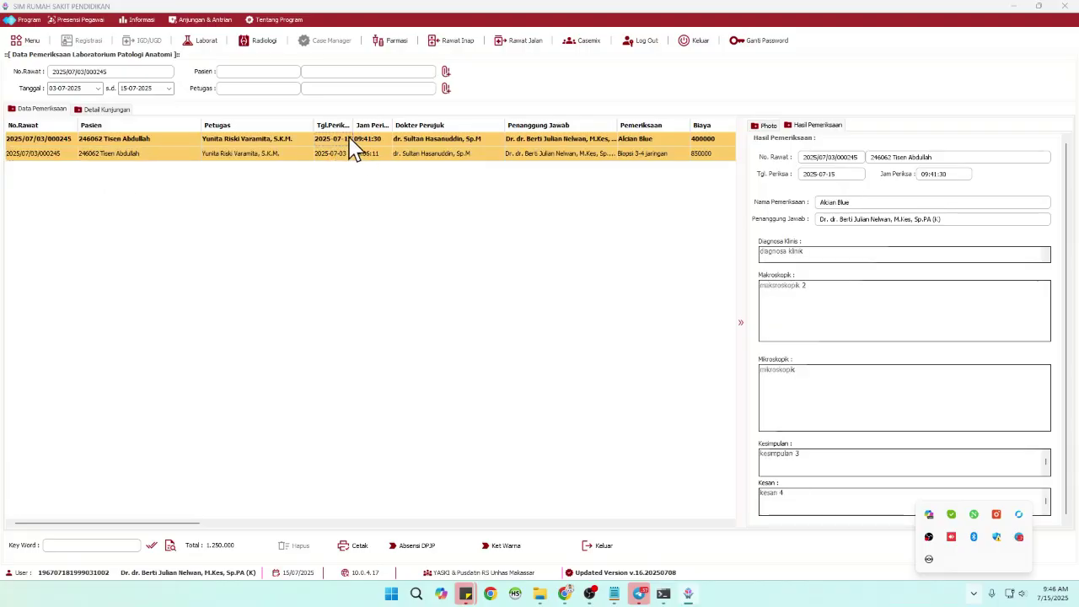
{"action": "right_click", "coordinate": [61, 148]}
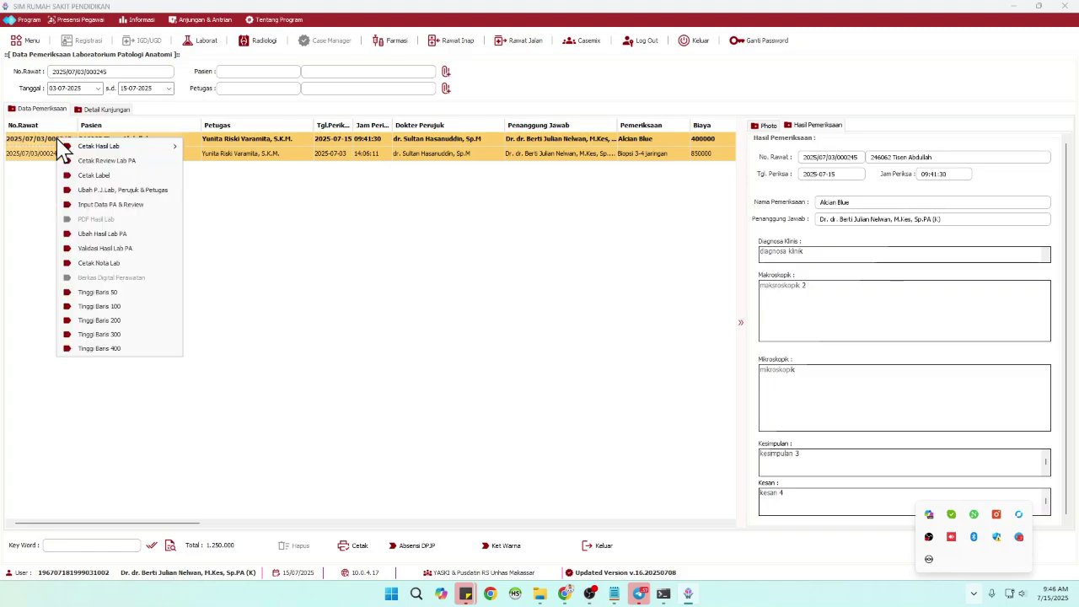
{"action": "left_click", "coordinate": [138, 209]}
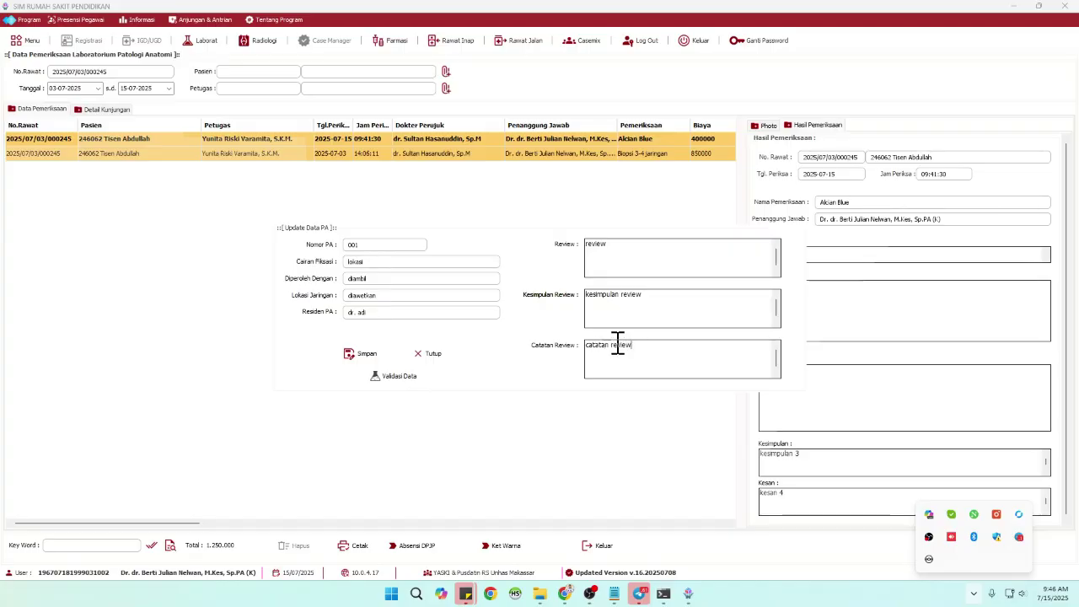
{"action": "left_click", "coordinate": [371, 354]}
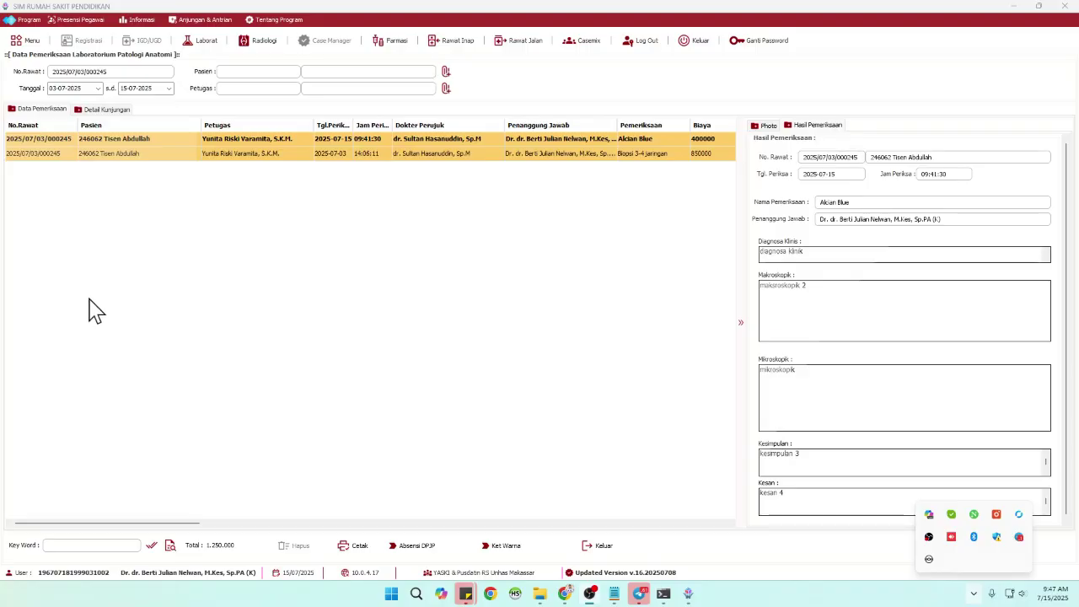
Check the colour legend for the meaning of the examination row colours, and close it.
{"action": "left_click", "coordinate": [70, 143]}
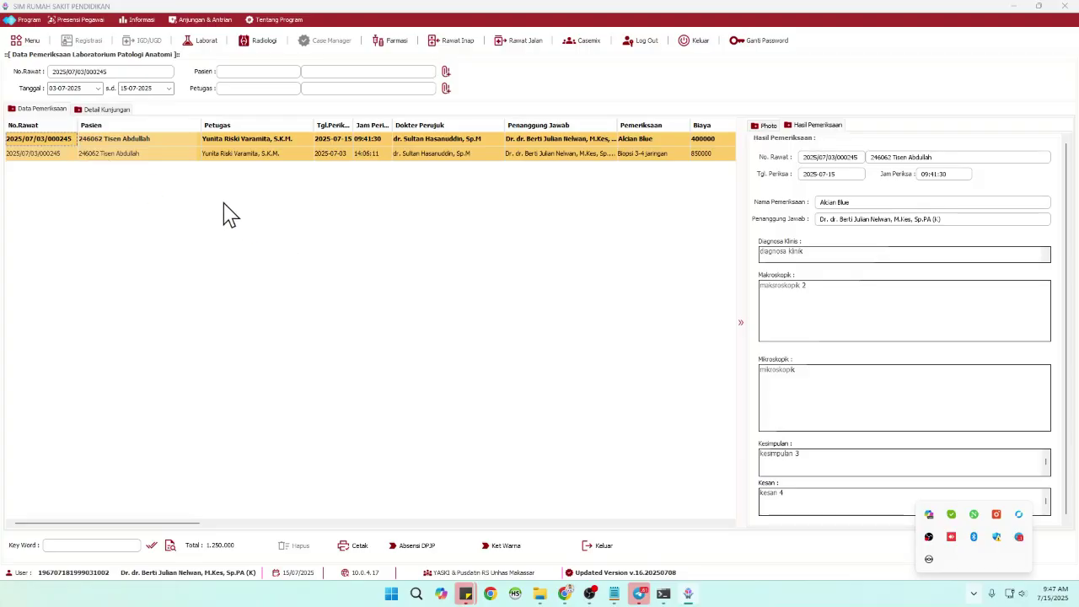
{"action": "left_click", "coordinate": [508, 548]}
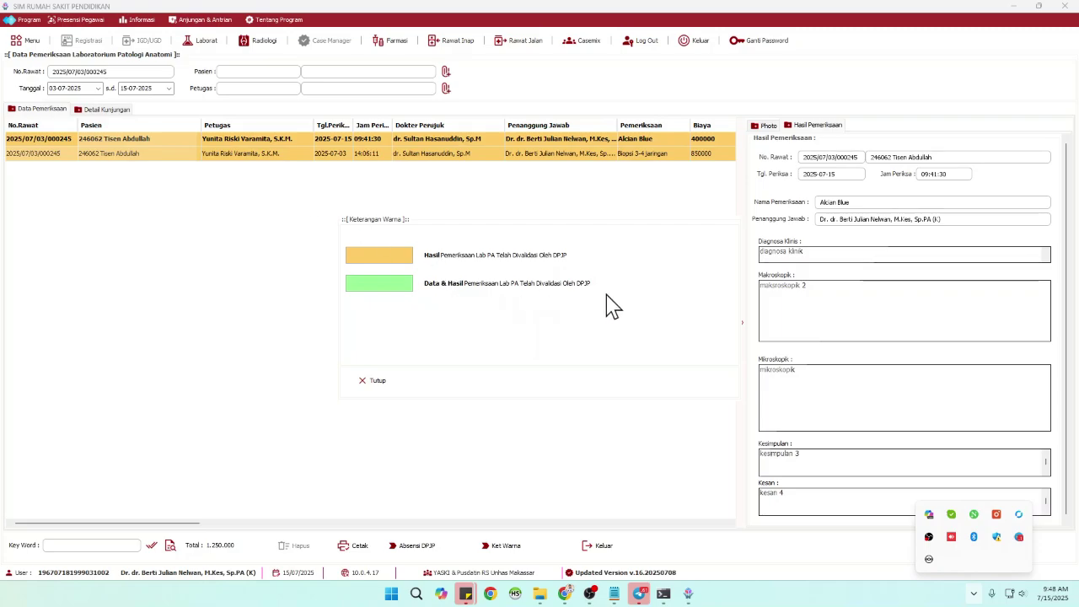
{"action": "left_click", "coordinate": [376, 381]}
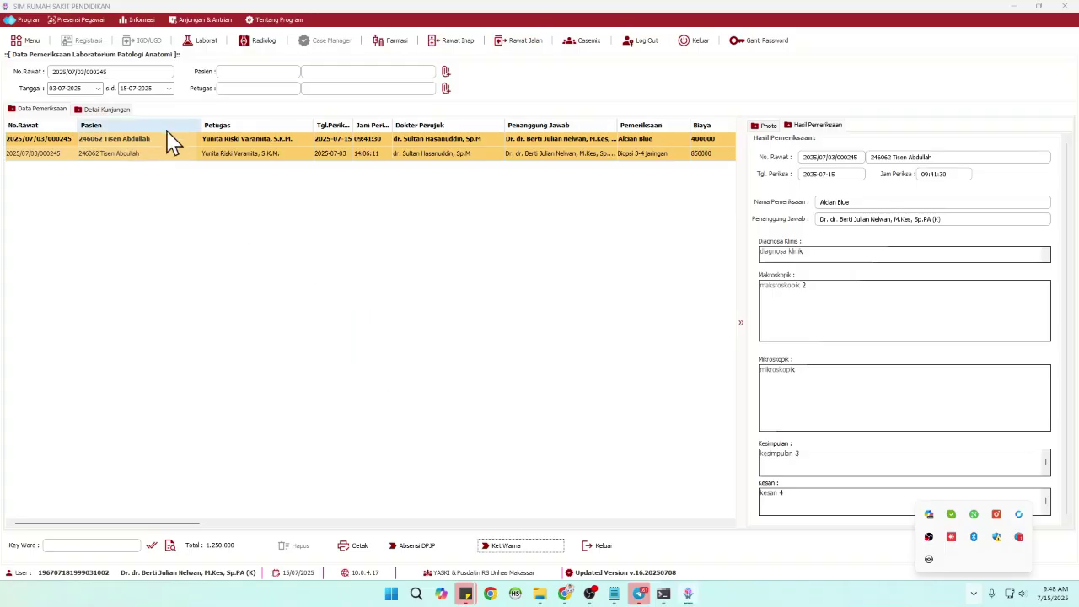
Reopen Alcian Blue's PA data and set Review to "review 1", Kesimpulan Review to "kesimpulan review 1" and Catatan Review to "catatan review 1".
{"action": "left_click", "coordinate": [68, 142]}
{"action": "right_click", "coordinate": [67, 141]}
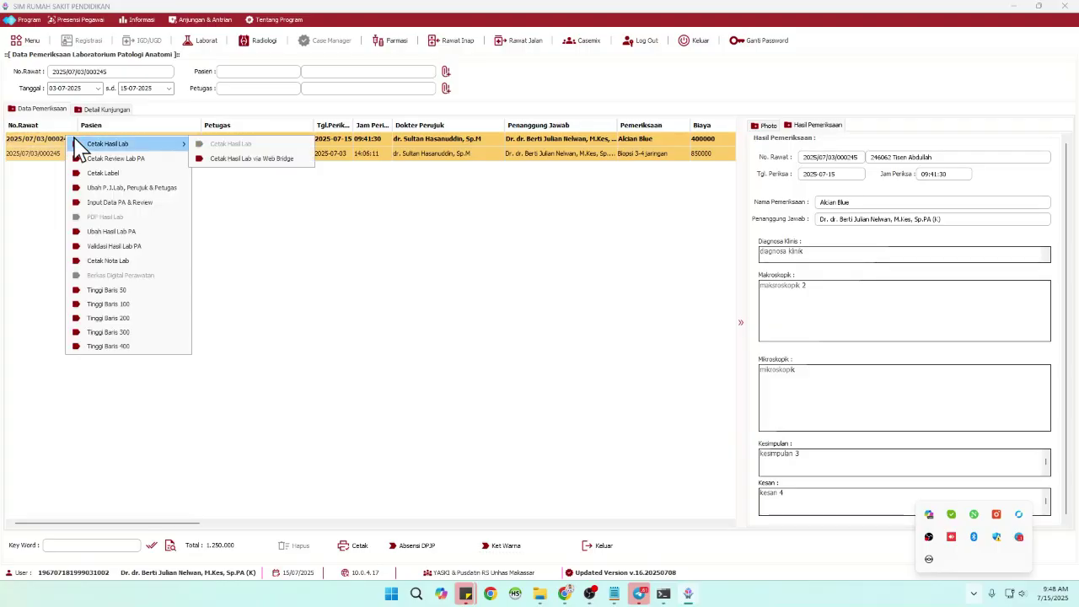
{"action": "left_click", "coordinate": [122, 204]}
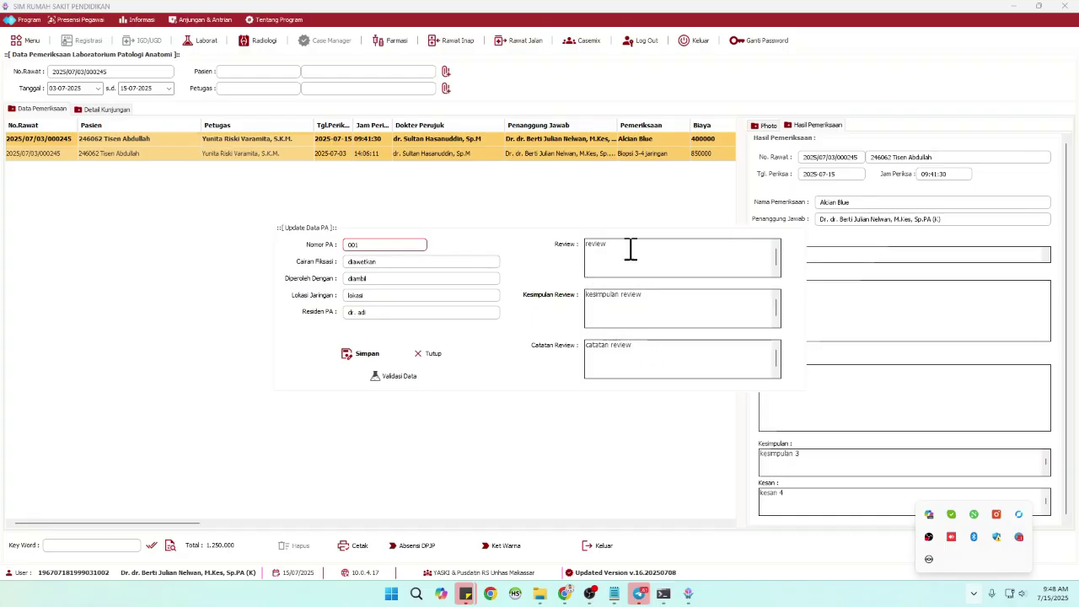
{"action": "left_click", "coordinate": [682, 256]}
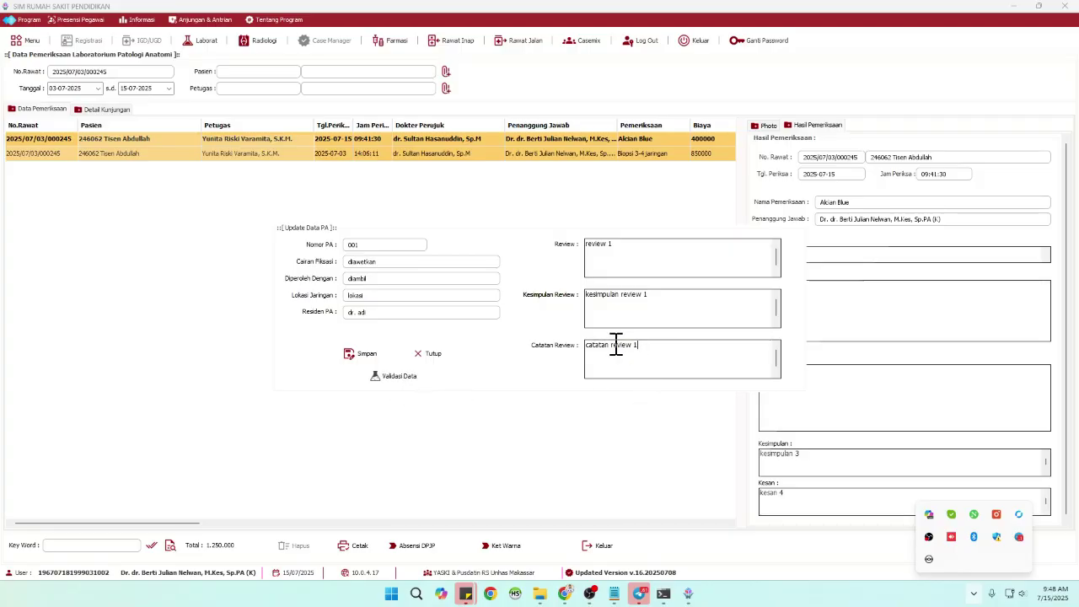
Validate the Alcian Blue PA data and display the Biopsi 3-4 jaringan results.
{"action": "left_click", "coordinate": [401, 386]}
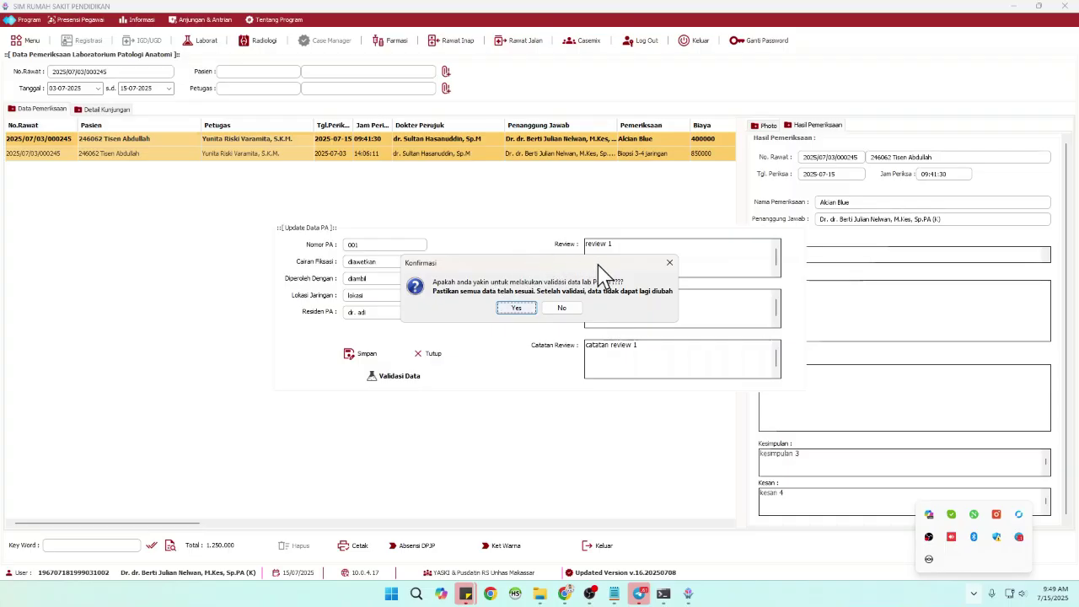
{"action": "left_click", "coordinate": [515, 309]}
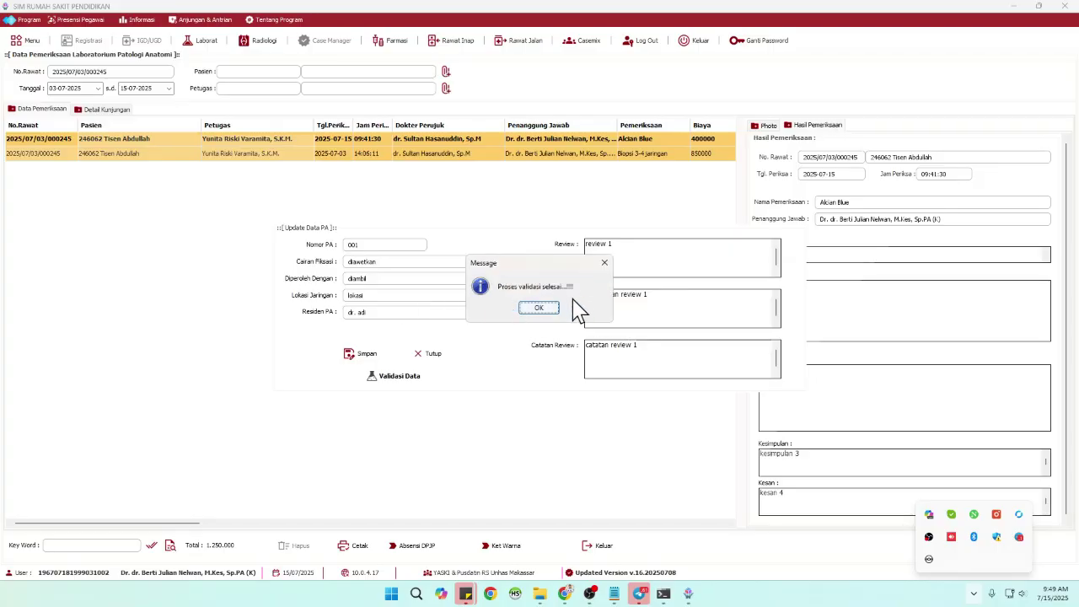
{"action": "left_click", "coordinate": [548, 309]}
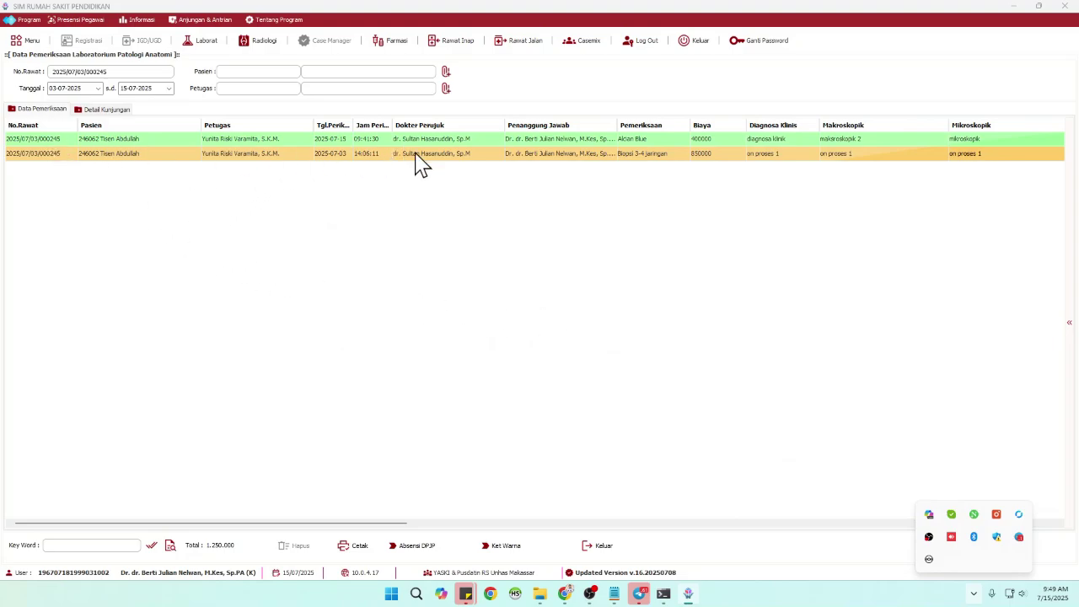
{"action": "left_click", "coordinate": [571, 153]}
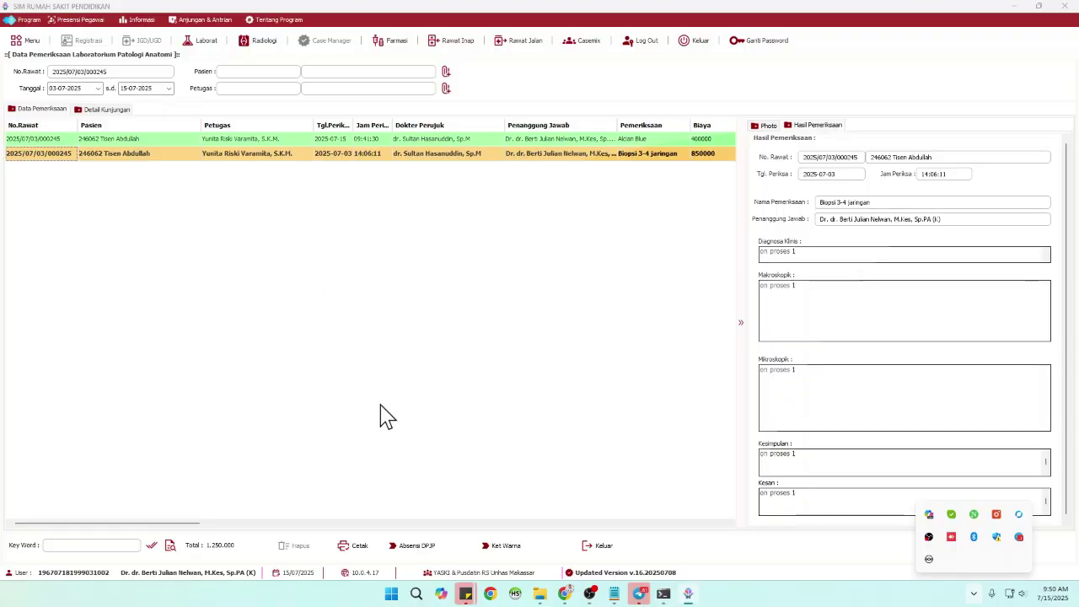